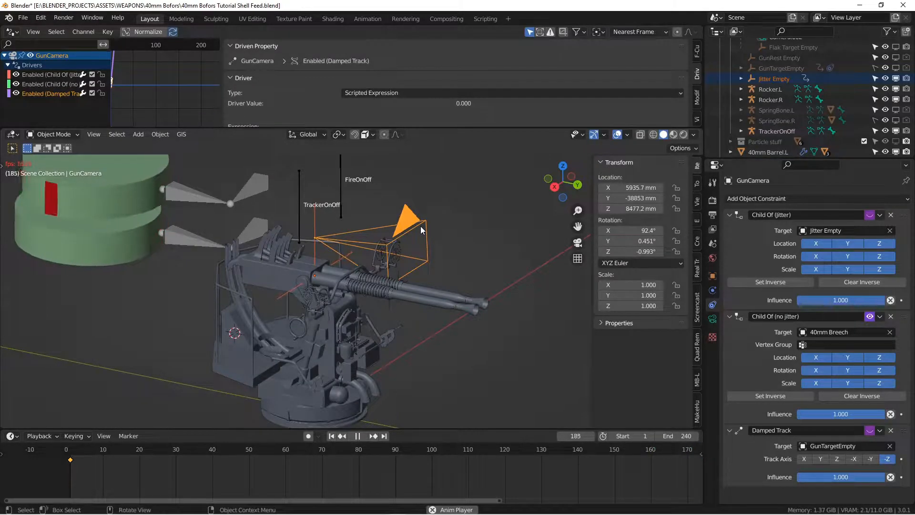
Watch the gun animation through the GunCamera, stop playback and return to the free view.
middle_click_drag(425, 229, 416, 237)
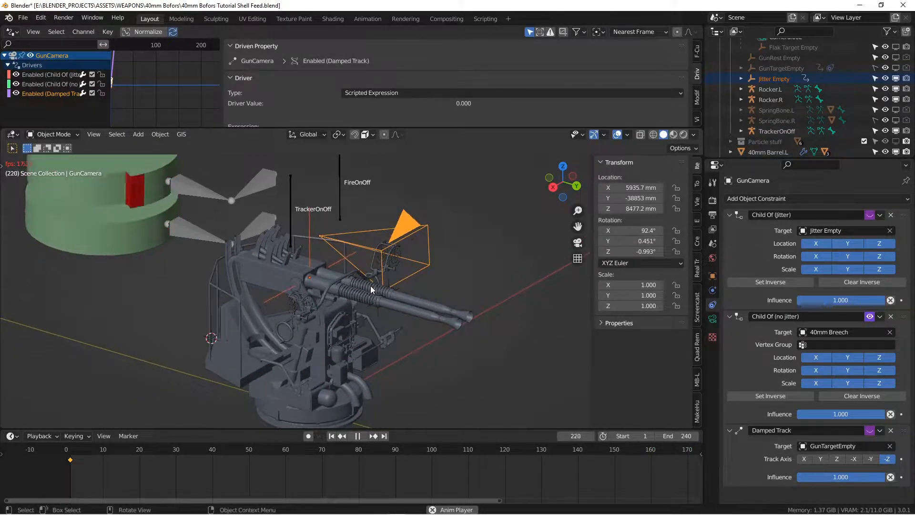
middle_click_drag(372, 285, 380, 284)
key("KP_0")
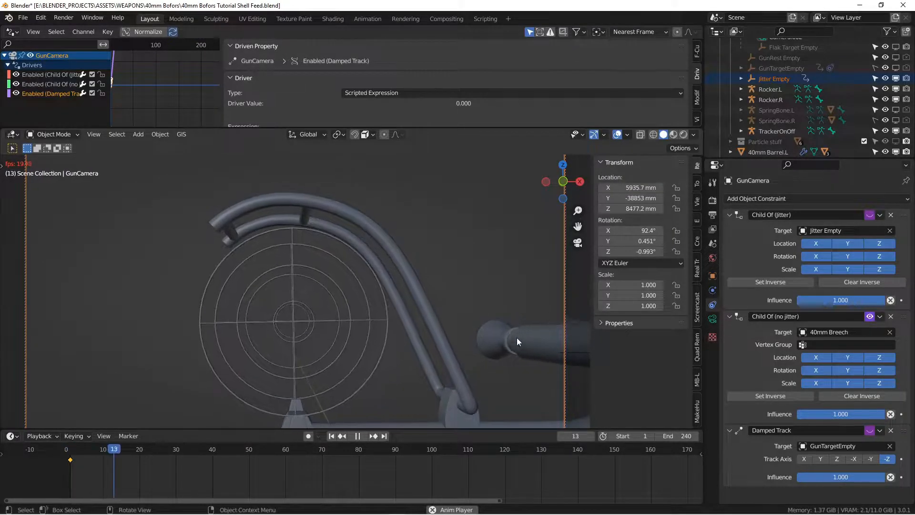
left_click(358, 436)
key("KP_0")
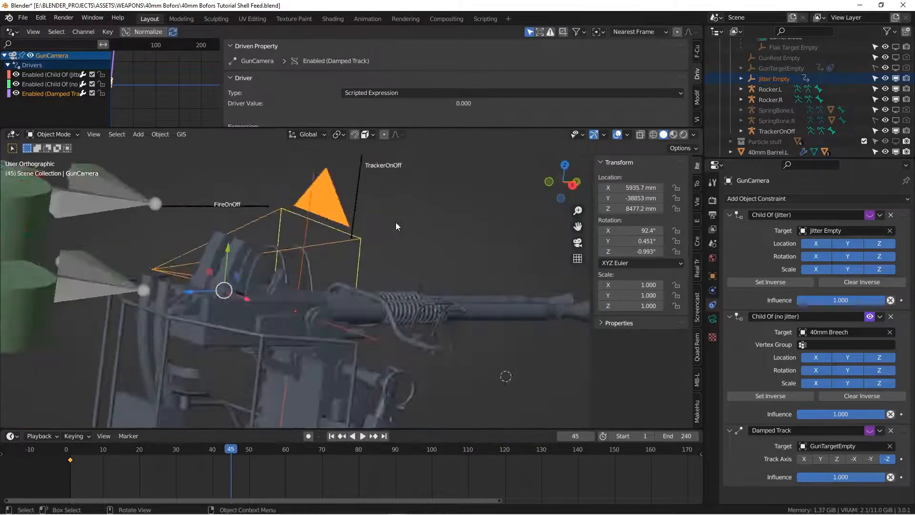
Deselect the gun camera and enlarge the driver editor's area above the 3D viewport.
middle_click_drag(450, 298, 439, 295)
scroll(413, 279, "up", 2)
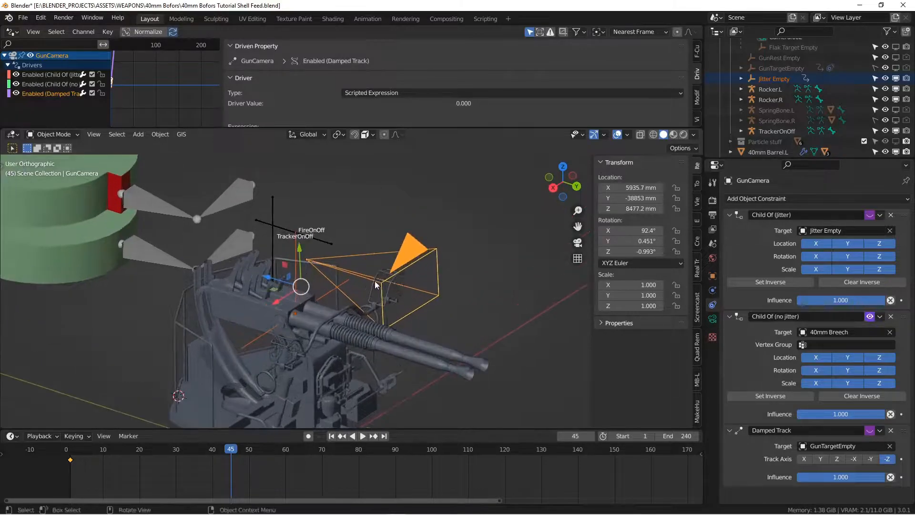
middle_click_drag(375, 284, 367, 285)
left_click(356, 193)
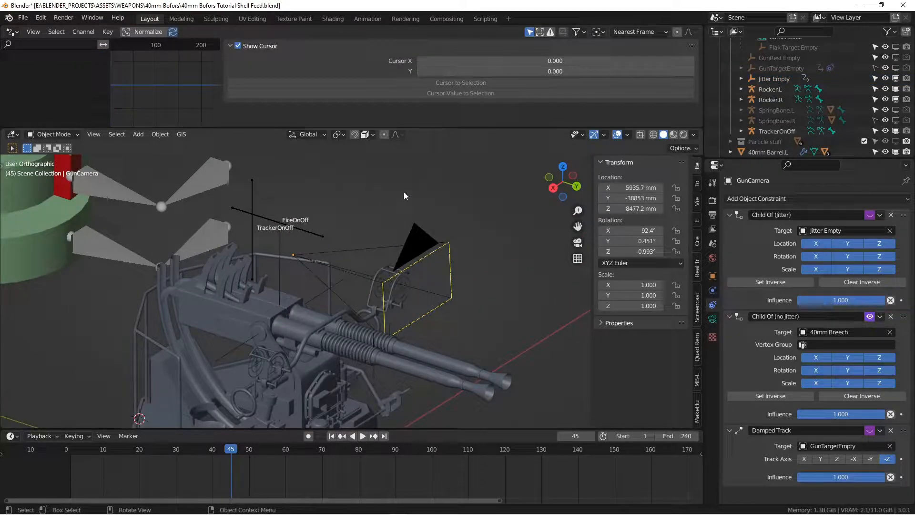
left_click_drag(470, 126, 465, 196)
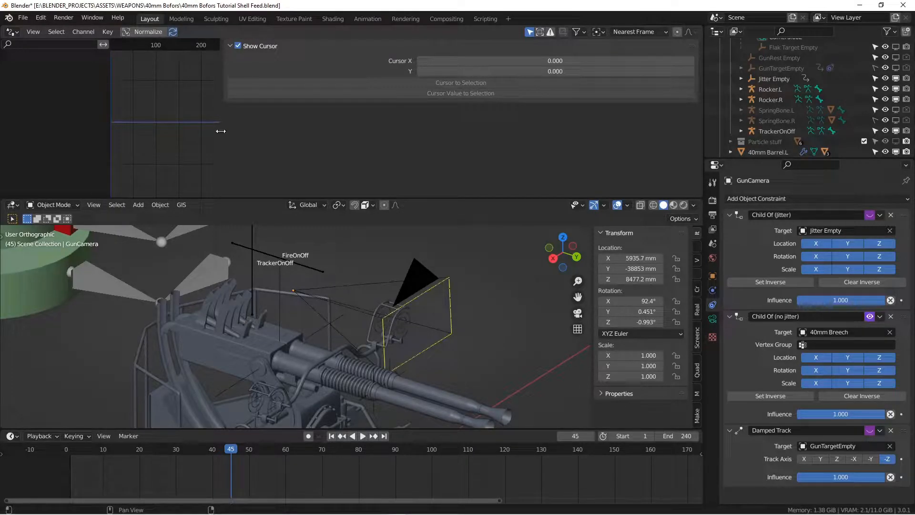
Add a cube, place it in front of the gun's muzzle in the right view and scale it to about 0.253.
middle_click_drag(431, 328, 419, 299)
key("shift+a")
mouse_move(402, 293)
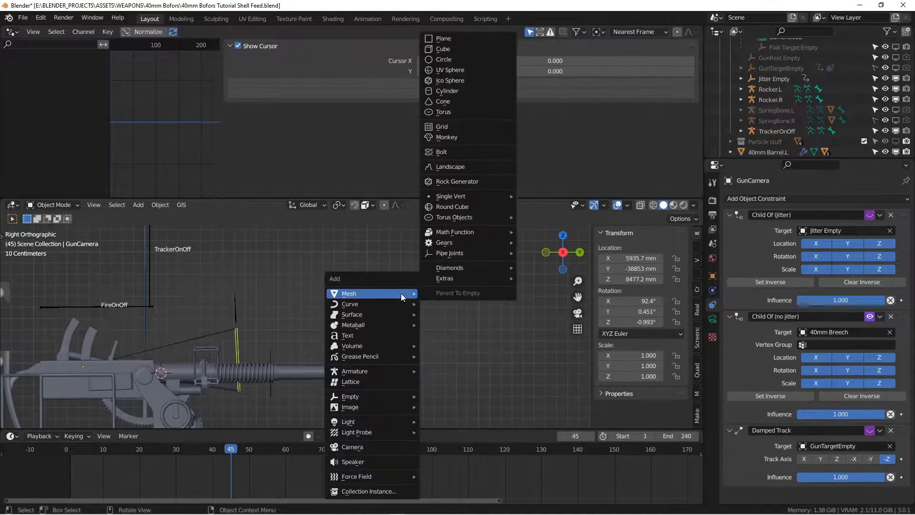
left_click(450, 50)
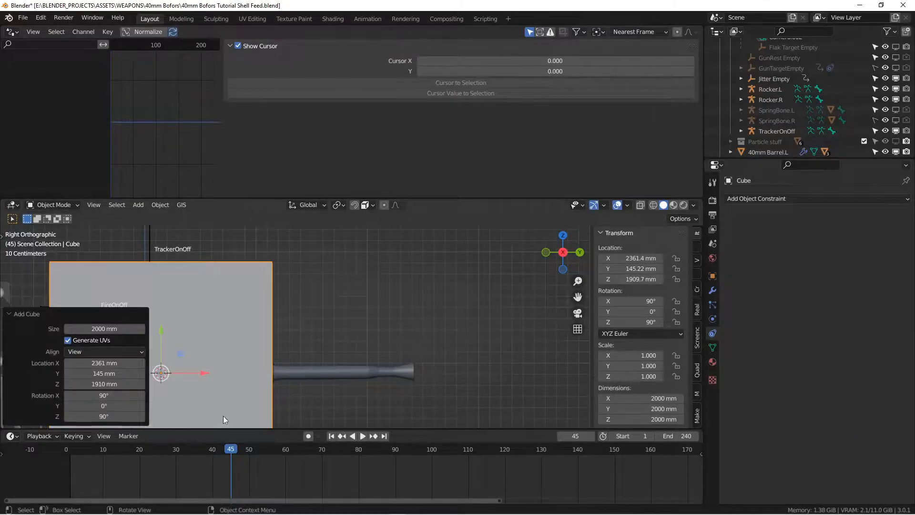
key("g")
left_click(482, 342)
key("s")
left_click(434, 317)
middle_click_drag(434, 318, 461, 339, "shift")
Switch the drivers editor to the Graph Editor.
left_click(13, 32)
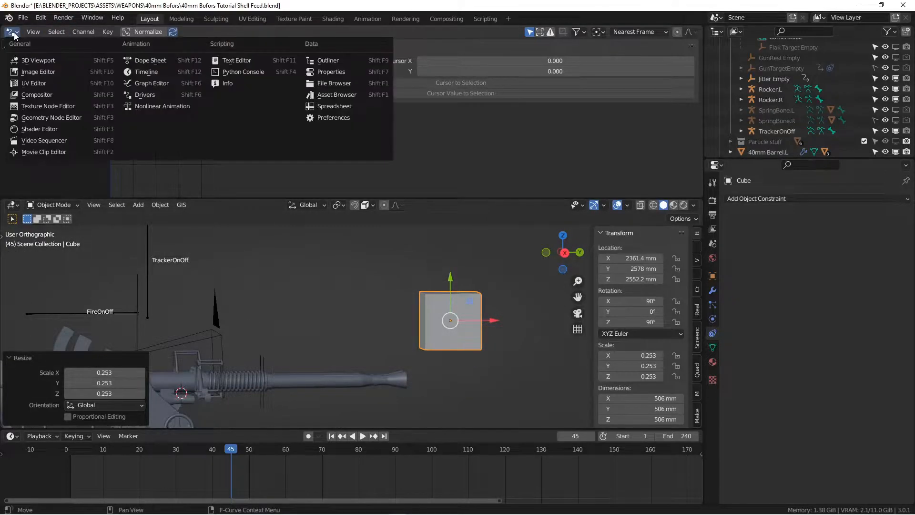
left_click(136, 84)
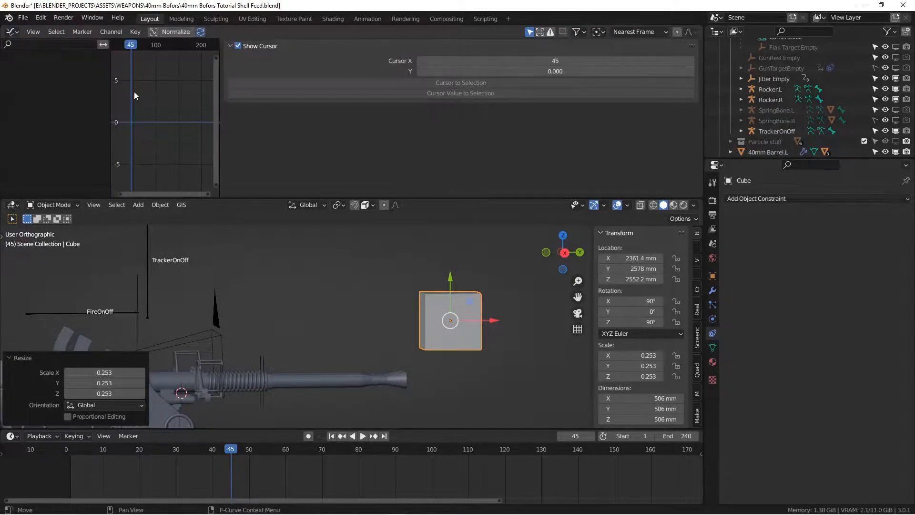
Insert a location keyframe on the cube at frame 45 and open the F-curve modifier settings.
mouse_move(543, 285)
middle_mouse_down()
mouse_move(525, 293)
mouse_move(542, 300)
middle_mouse_up()
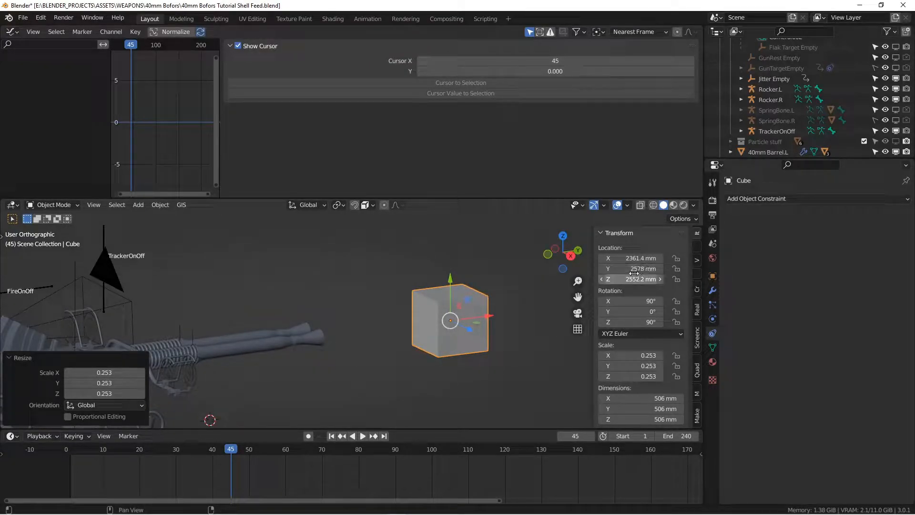
key("i")
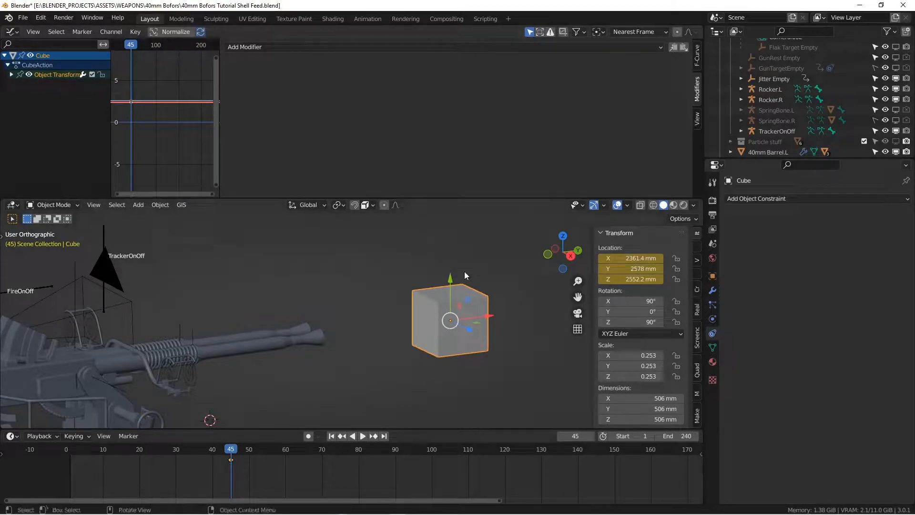
left_click(699, 48)
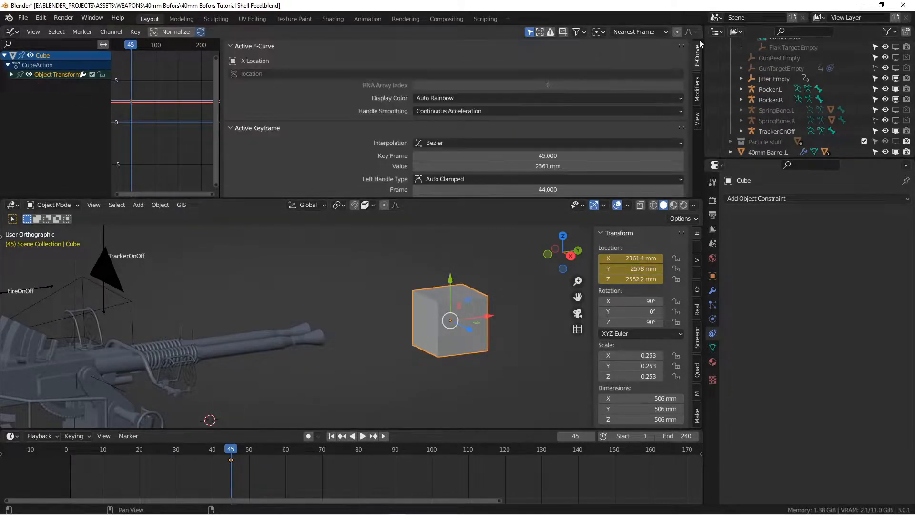
left_click(697, 88)
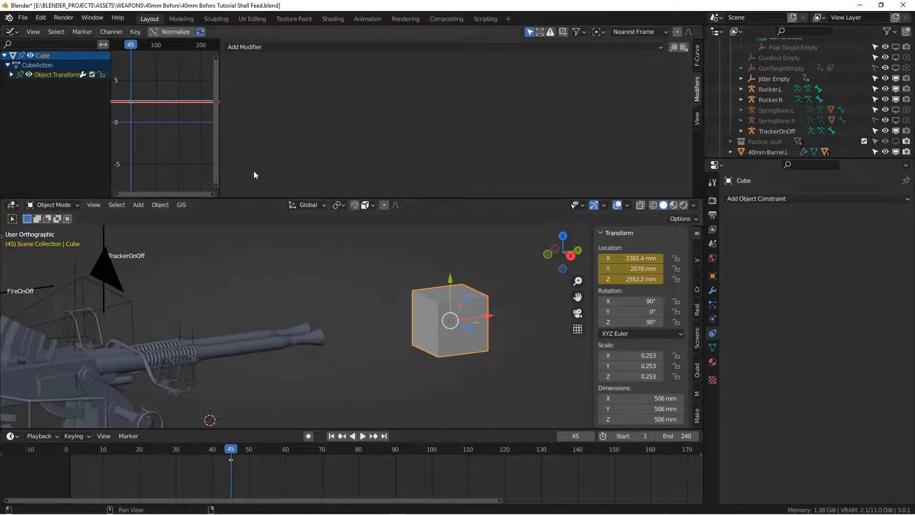
Expand the cube's transform channels and add a Noise modifier to the X Location curve, widening the graph to show it.
left_click(13, 75)
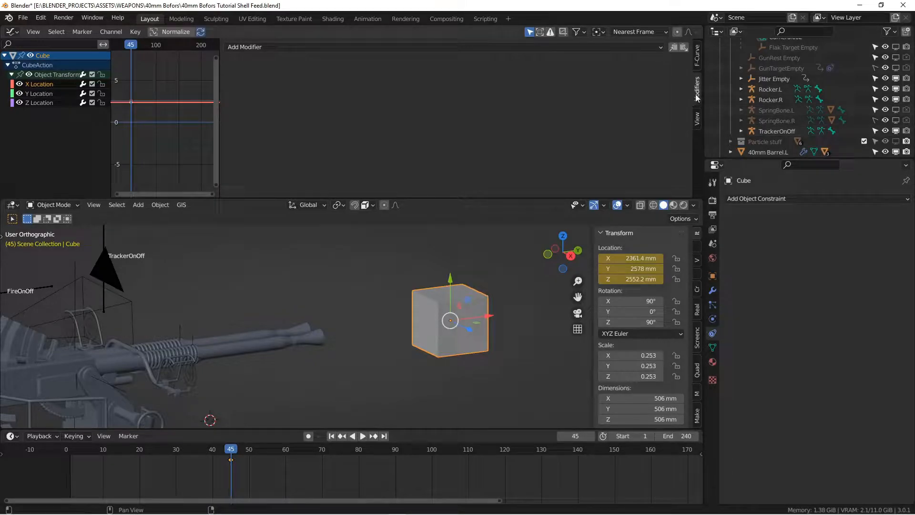
left_click(660, 47)
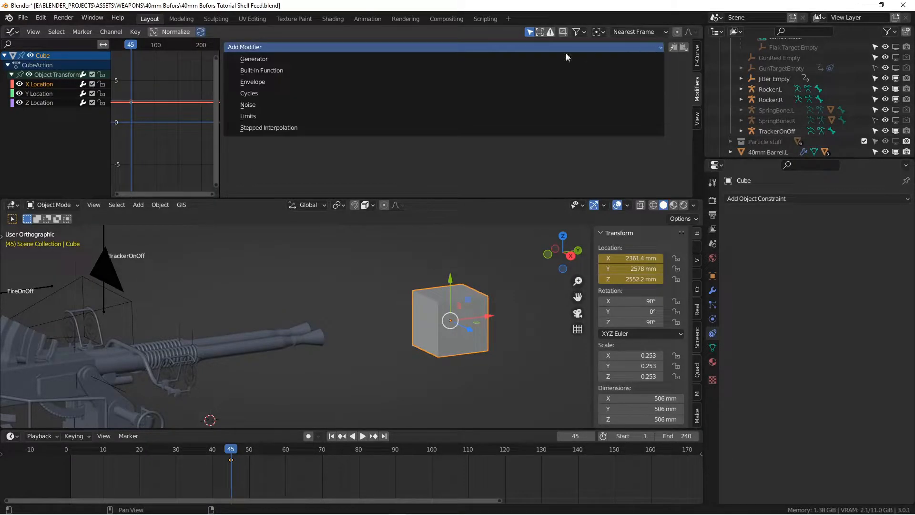
left_click(248, 105)
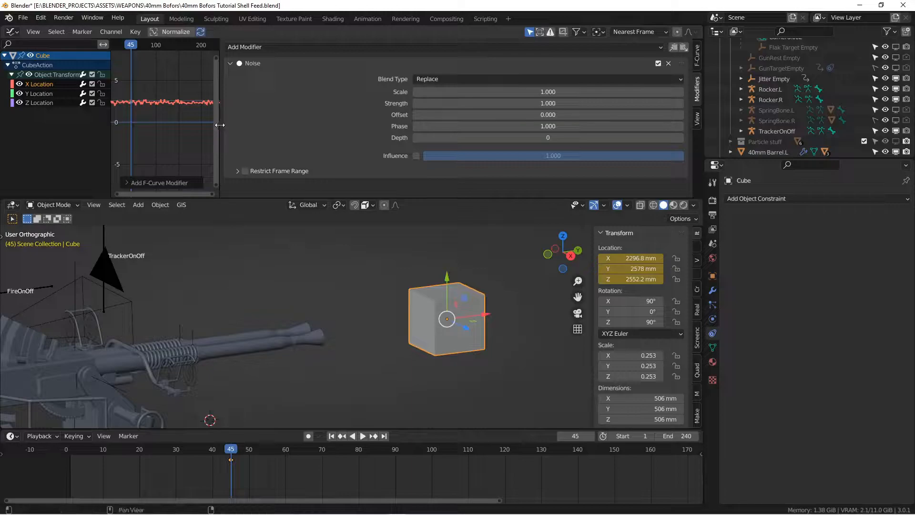
left_click_drag(222, 125, 278, 128)
scroll(210, 97, "up", 14)
middle_click_drag(209, 108, 354, 119)
mouse_move(253, 114)
middle_mouse_down()
mouse_move(335, 126)
mouse_move(236, 119)
middle_mouse_up()
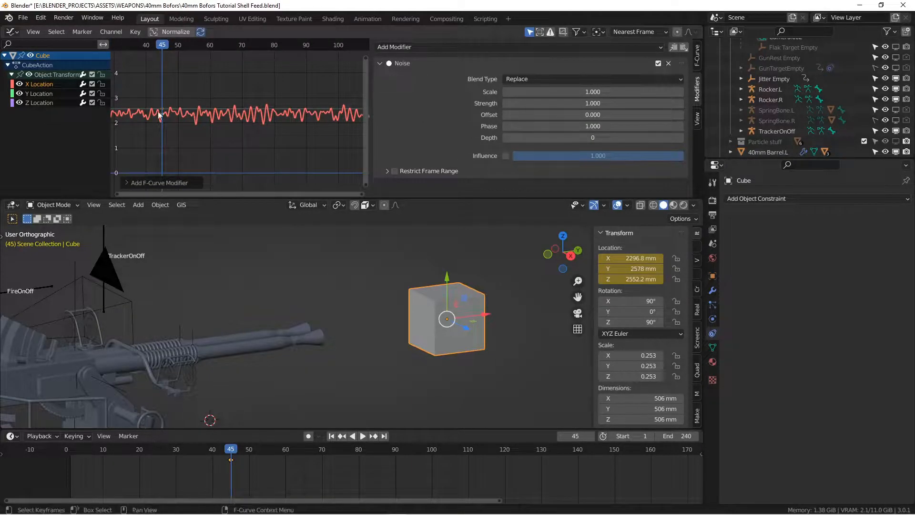
Add a Noise modifier to the cube's Z Location curve.
left_click(41, 102)
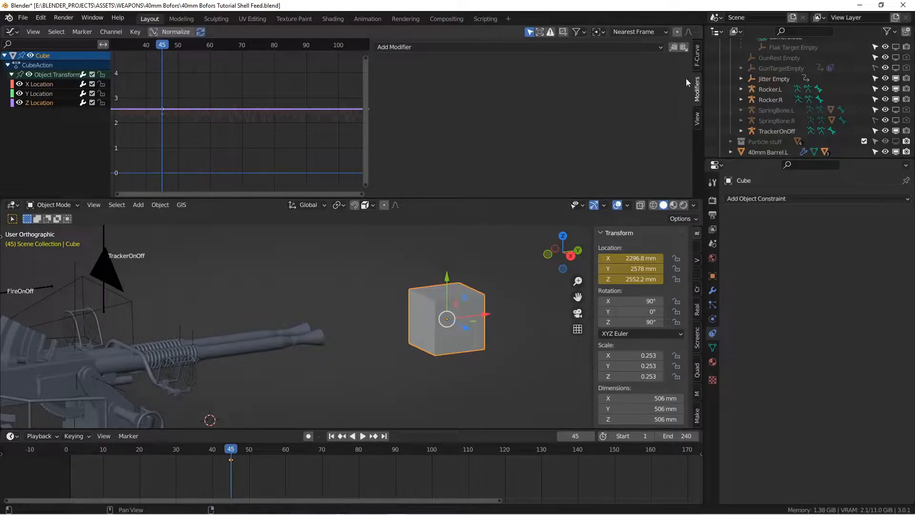
left_click(565, 47)
left_click(417, 105)
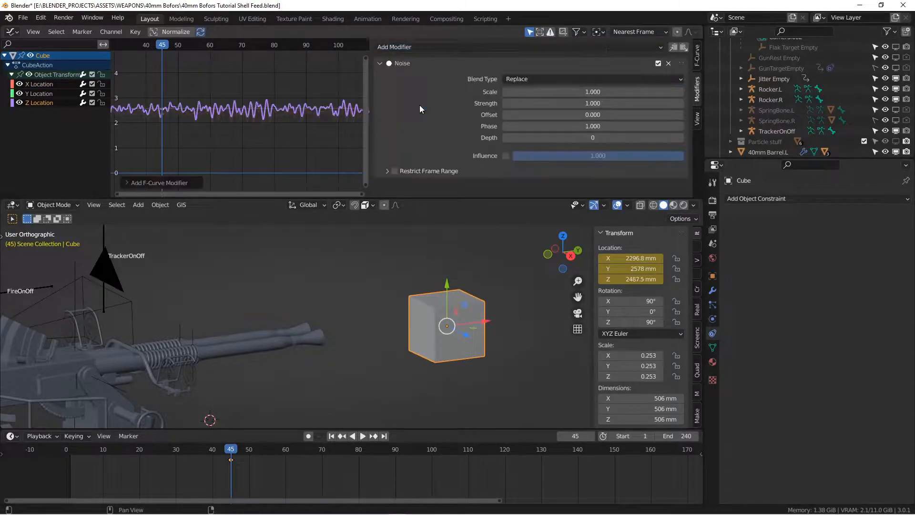
scroll(257, 128, "up", 4)
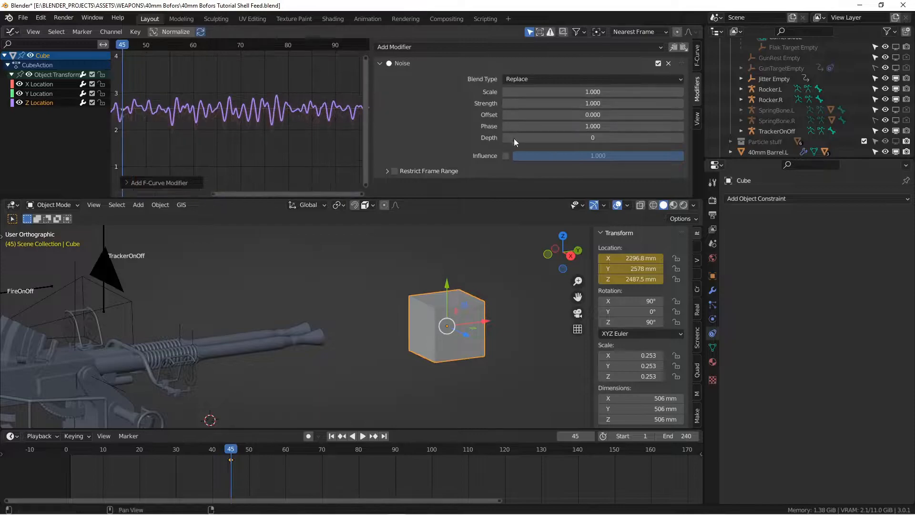
Set the Z Location noise to Scale 1.200, Offset 16.100 and Phase 5.600, and play the cube's animation briefly.
mouse_move(591, 92)
left_mouse_down()
mouse_move(615, 92)
mouse_move(574, 92)
mouse_move(595, 92)
left_mouse_up()
left_click_drag(532, 115, 587, 121)
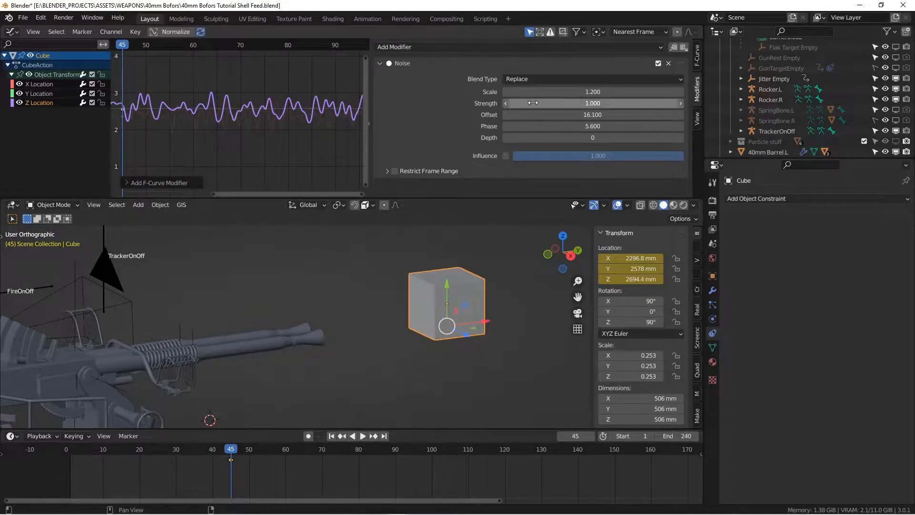
left_click(362, 436)
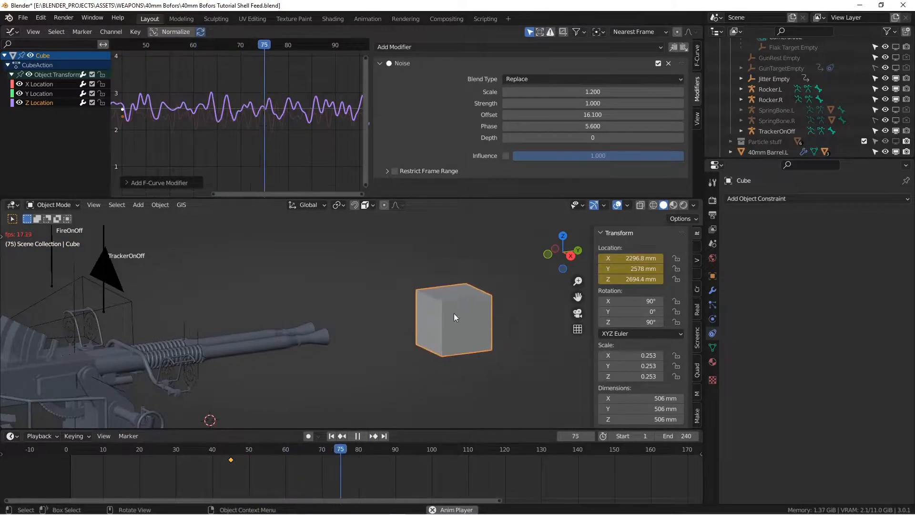
left_click(358, 436)
Enable Restrict Frame Range on the Z Location noise modifier and expand its start, end and blend settings.
right_click(541, 153)
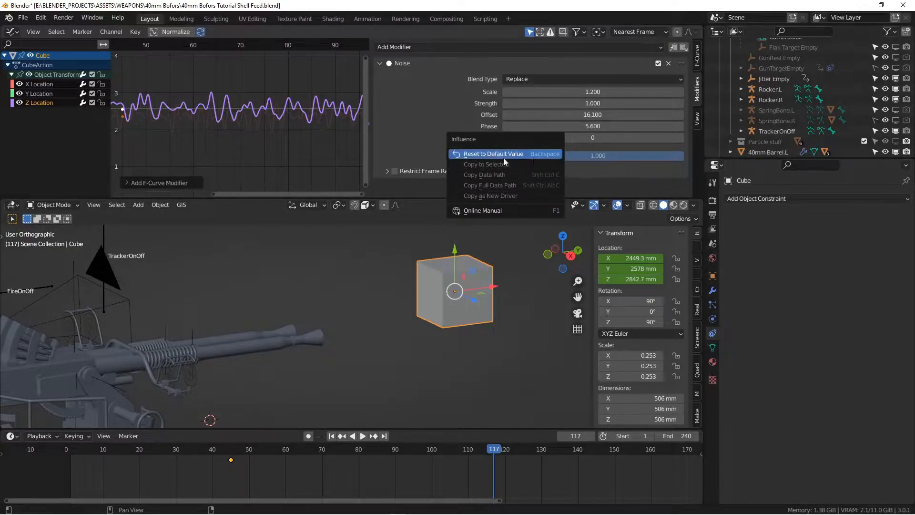
right_click(571, 103)
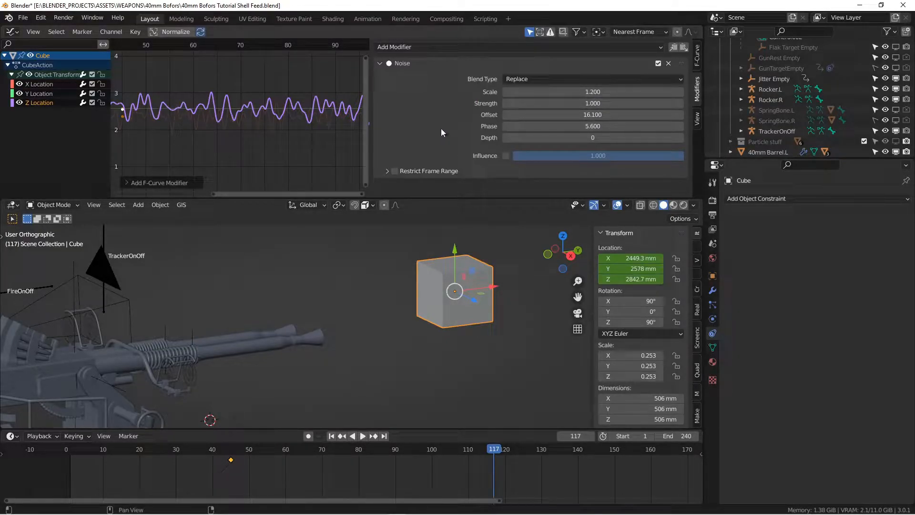
left_click(395, 171)
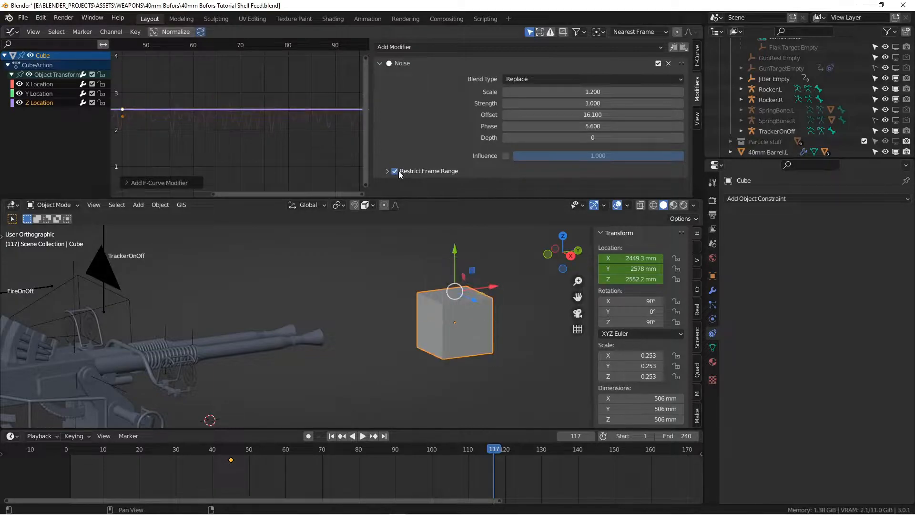
left_click(387, 171)
scroll(448, 145, "down", 2)
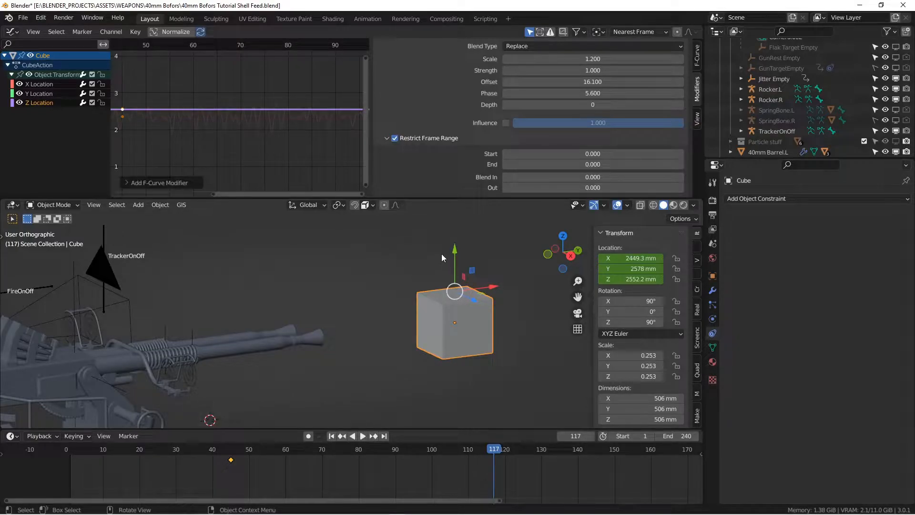
Delete the cube in front of the gun.
scroll(353, 313, "down", 3)
middle_click_drag(330, 314, 330, 355, "shift")
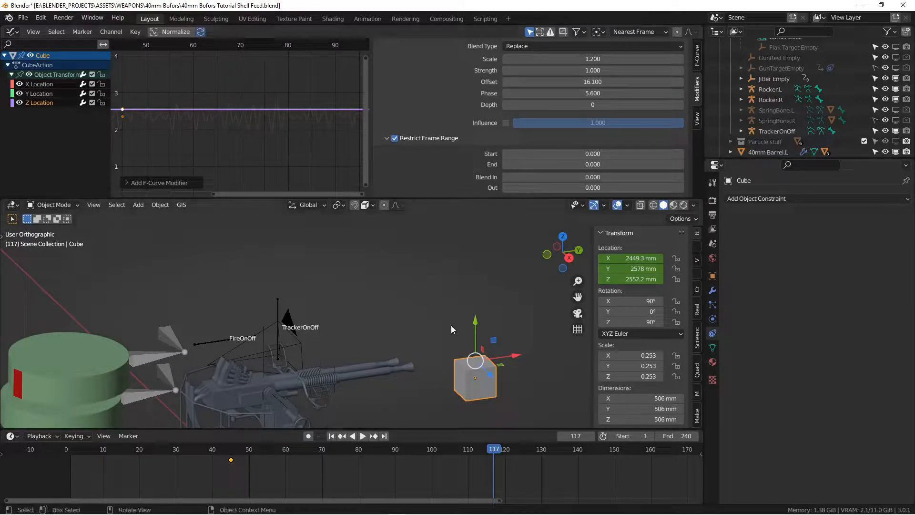
key("x")
left_click(499, 374)
Select the Jitter Empty at the gun's breech and inspect its position relative to the whole gun.
middle_click_drag(410, 348, 325, 290)
scroll(365, 319, "up", 3)
left_click(303, 290)
middle_click_drag(324, 289, 305, 289)
middle_click_drag(305, 290, 302, 329, "shift")
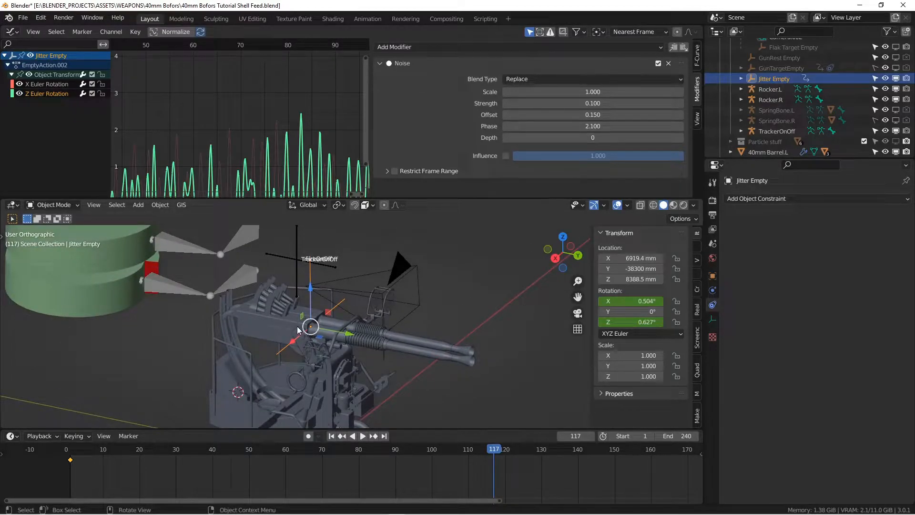
middle_click_drag(341, 353, 329, 362, "shift")
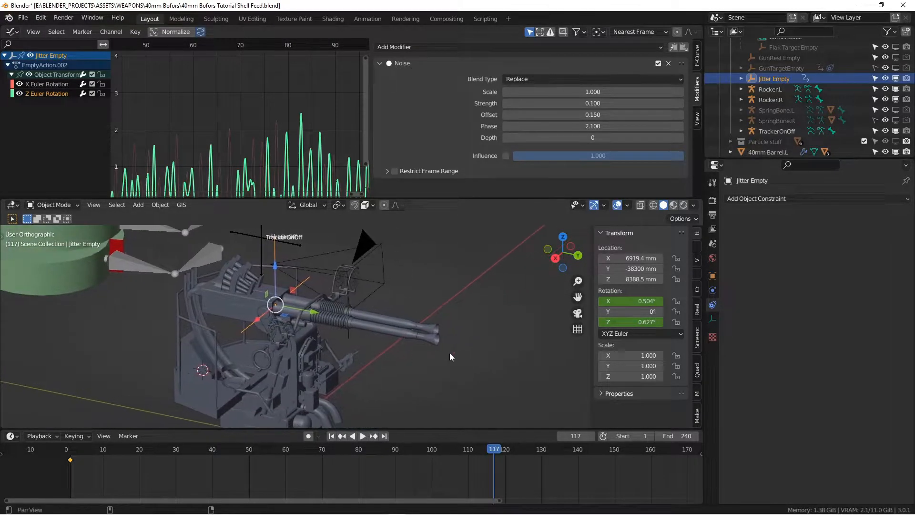
scroll(453, 353, "down", 4)
middle_click_drag(453, 354, 449, 316, "shift")
scroll(381, 327, "up", 3)
scroll(401, 323, "down", 7)
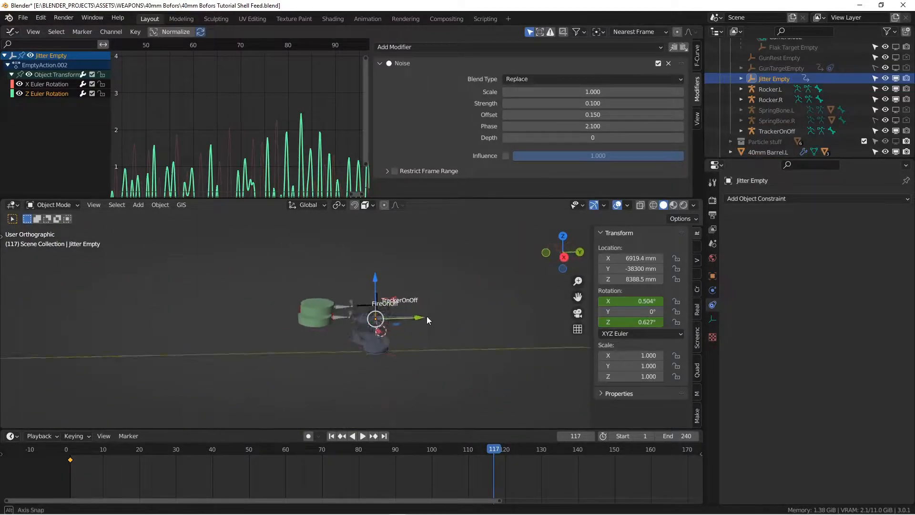
scroll(449, 316, "up", 6)
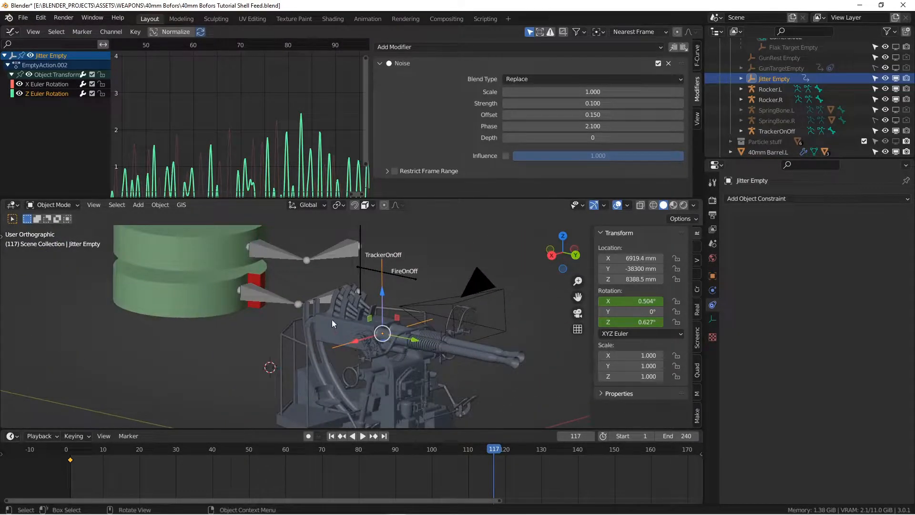
Try to move the 40mm Breech together with its attached gun parts.
left_click(332, 320)
key("g")
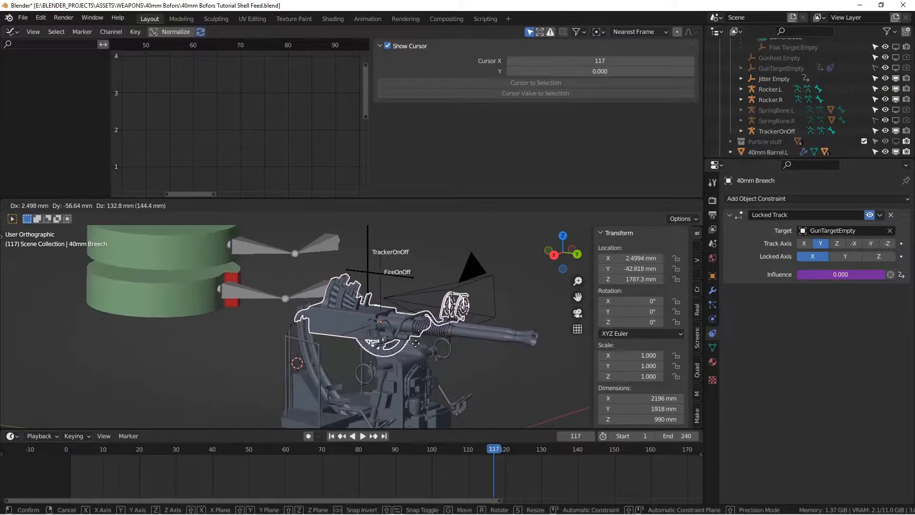
right_click(411, 343)
Centre the view on the breech's pivot and select the Jitter Empty there again.
left_click_drag(369, 335, 344, 345, "alt")
scroll(411, 328, "up", 3)
key("alt+a")
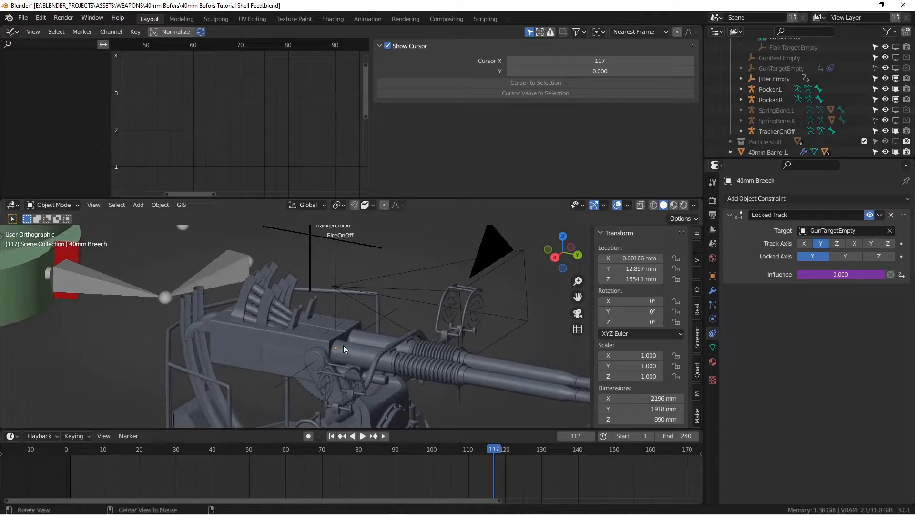
left_click(336, 301)
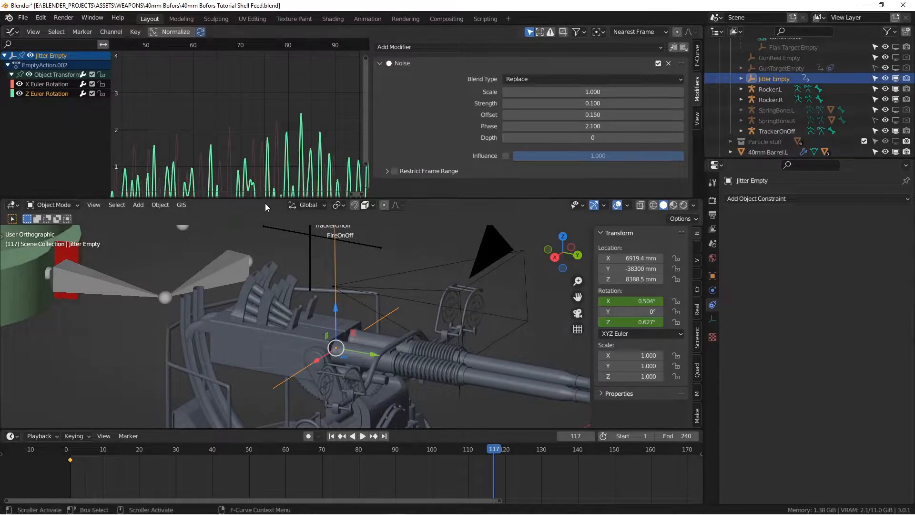
Enlarge the Graph Editor and examine the Jitter Empty's X and Z Euler Rotation noise curves around their zero line.
left_click_drag(267, 197, 268, 240)
scroll(379, 352, "down", 5)
left_click_drag(379, 352, 364, 340, "alt+shift")
middle_click_drag(228, 164, 219, 131)
middle_click_drag(234, 219, 248, 137)
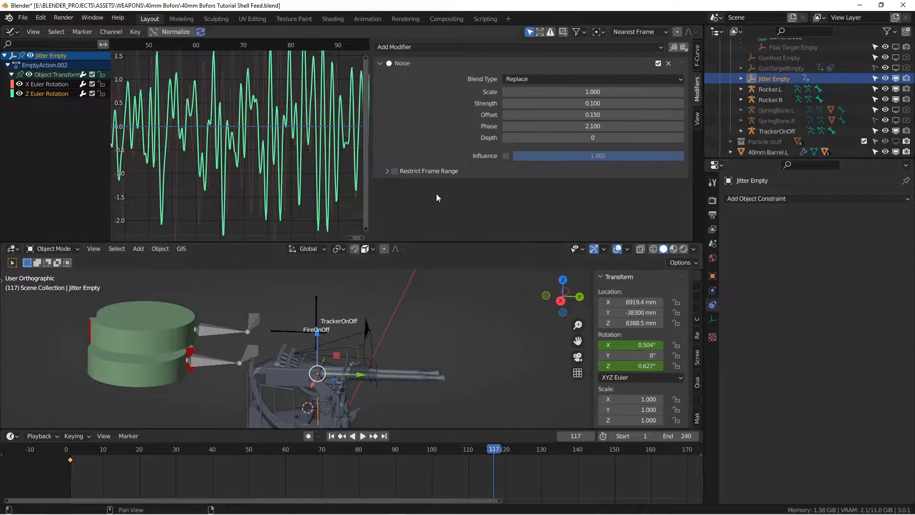
scroll(265, 124, "down", 4)
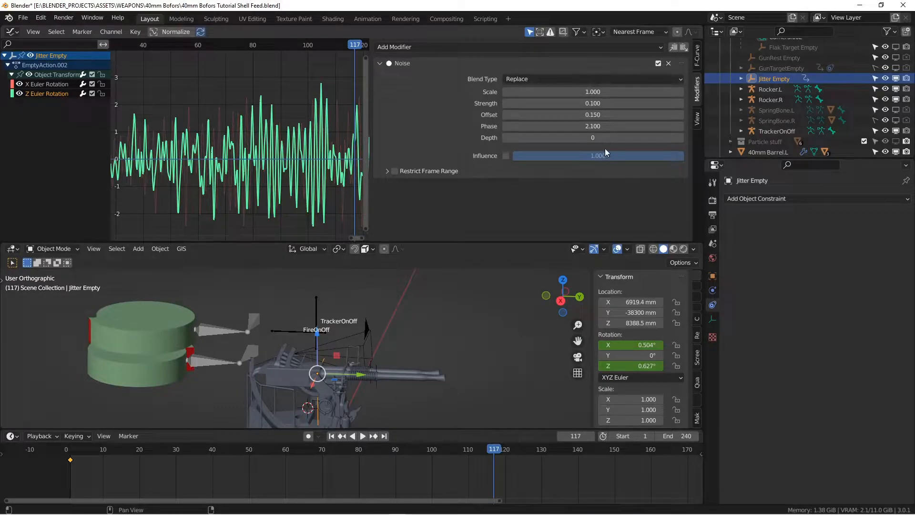
scroll(206, 160, "up", 2)
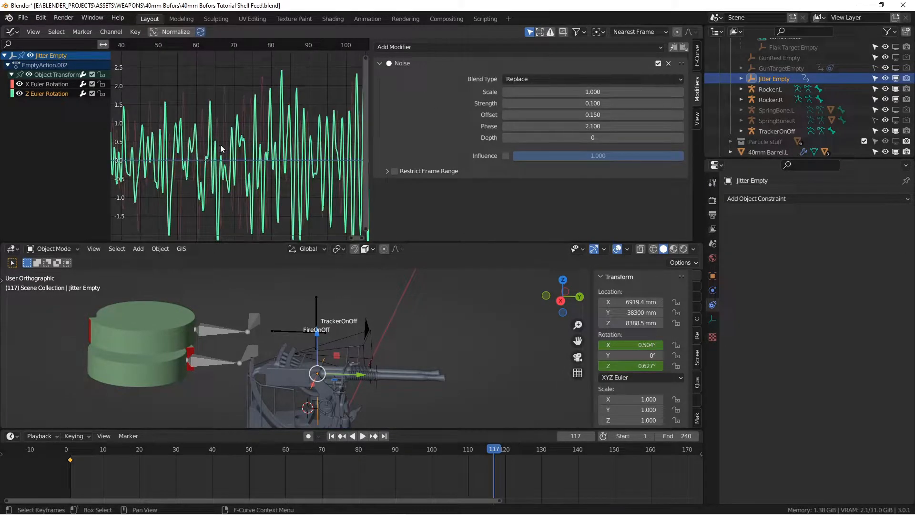
middle_click_drag(292, 168, 309, 158)
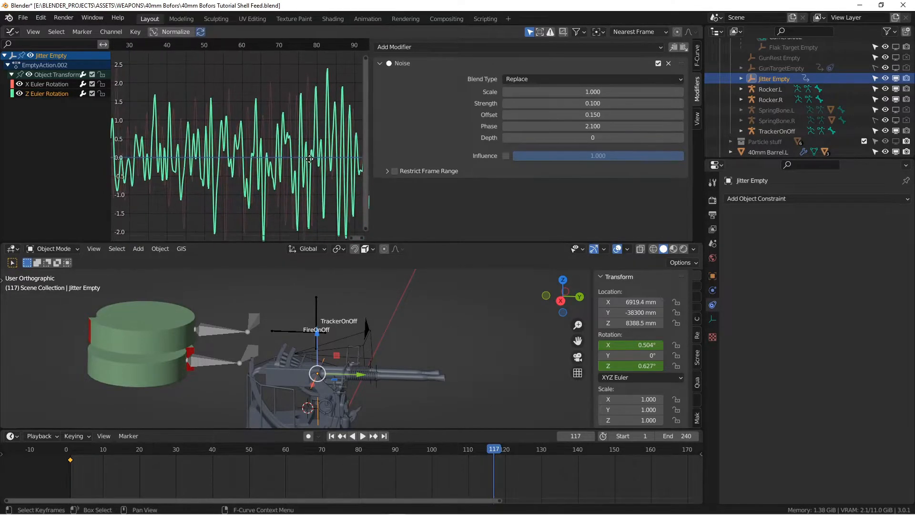
Enlarge the 3D viewport around the gun, play the animation to watch the Jitter Empty shake, and stop playback.
left_click_drag(437, 242, 429, 143)
scroll(367, 297, "up", 4)
middle_click_drag(368, 296, 348, 305)
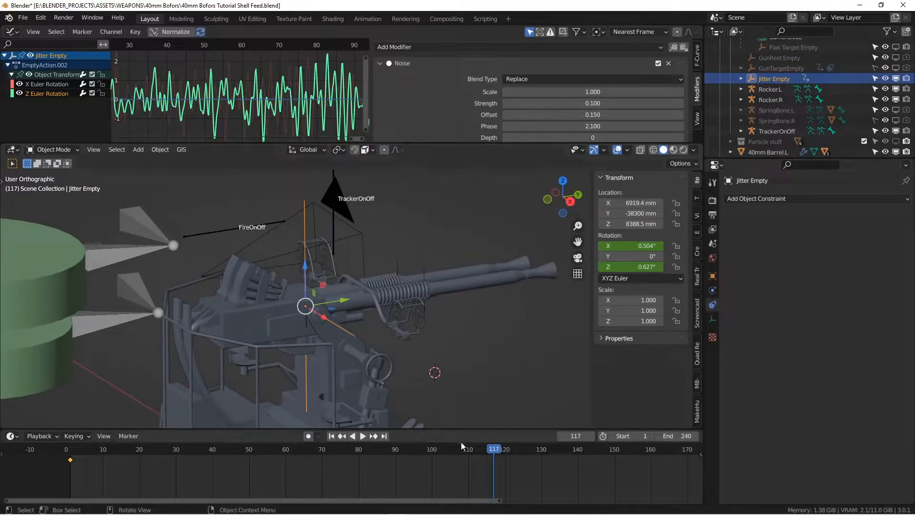
left_click(341, 435)
left_click(363, 436)
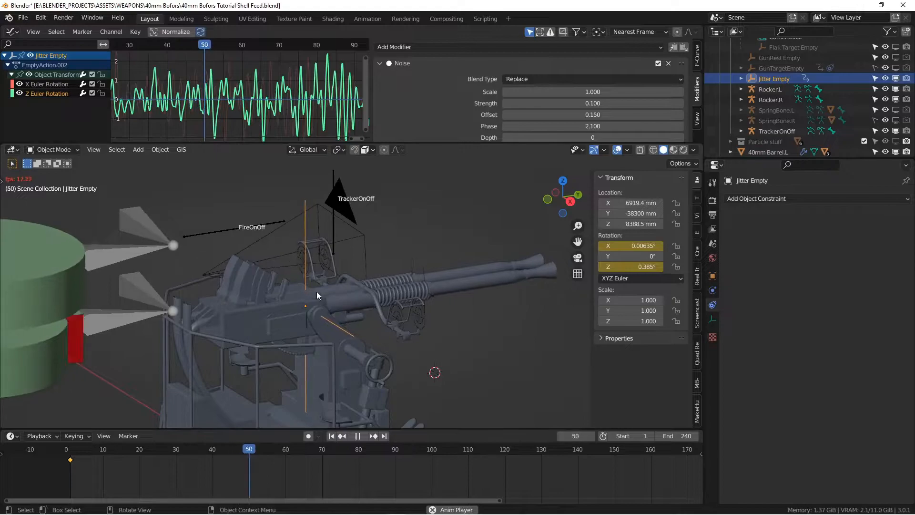
left_click(357, 436)
Select the GunCamera and review its Child Of (Jitter), Child Of (no jitter) and Damped Track constraints.
middle_click_drag(383, 390, 410, 297)
left_click(386, 236)
mouse_move(385, 241)
middle_mouse_down()
mouse_move(372, 240)
mouse_move(380, 255)
middle_mouse_up()
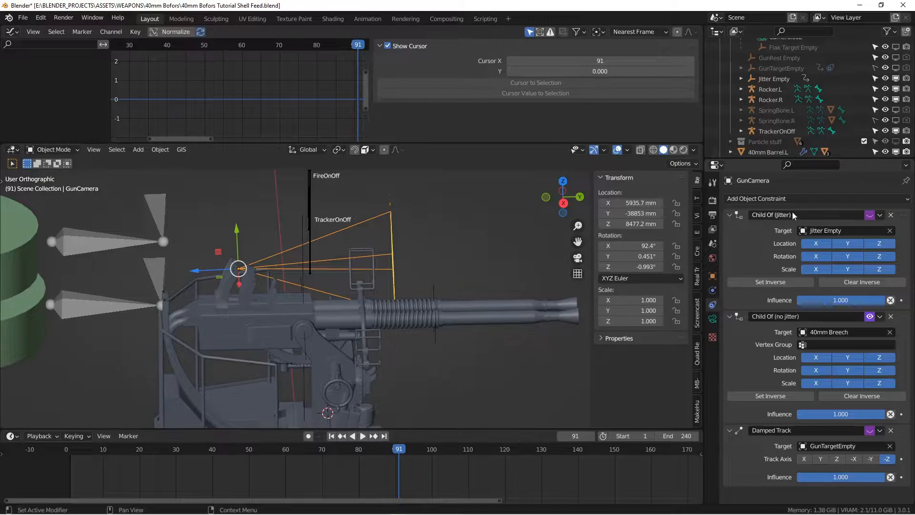
middle_click_drag(413, 305, 453, 343)
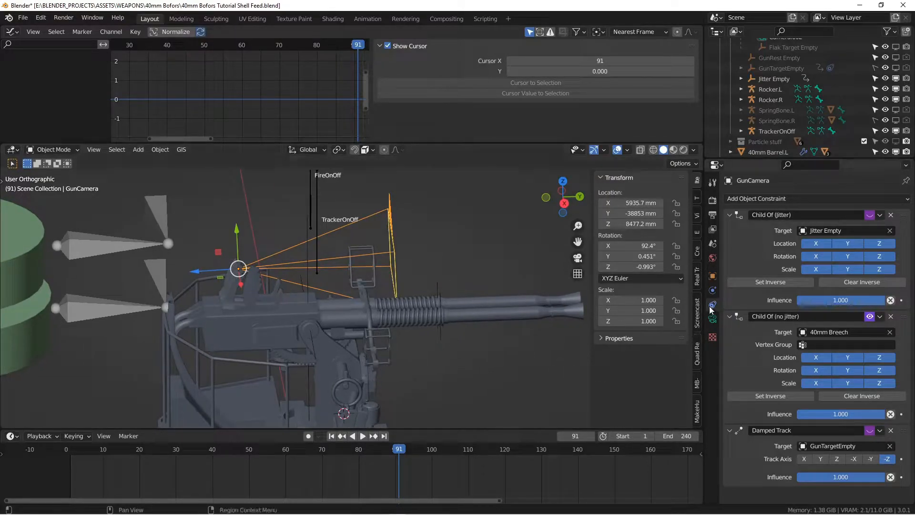
left_click(766, 199)
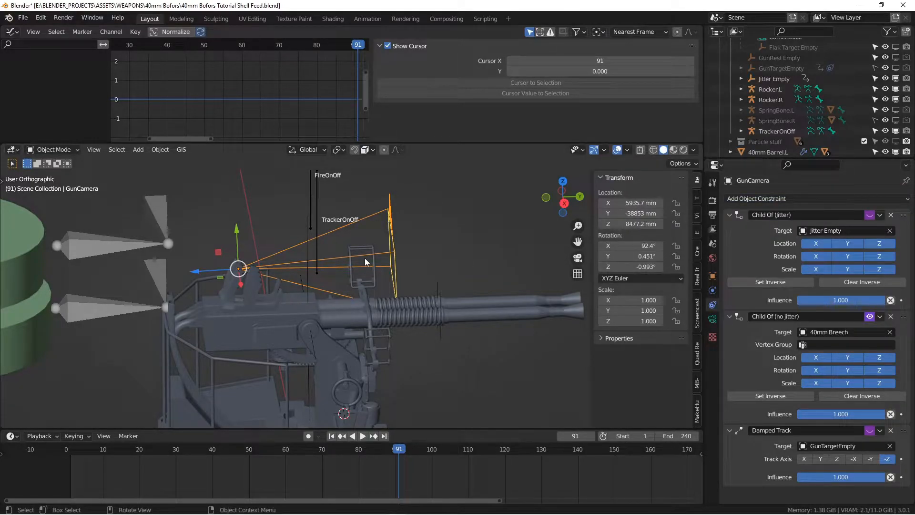
mouse_move(365, 258)
middle_mouse_down()
mouse_move(350, 293)
mouse_move(359, 301)
mouse_move(353, 267)
middle_mouse_up()
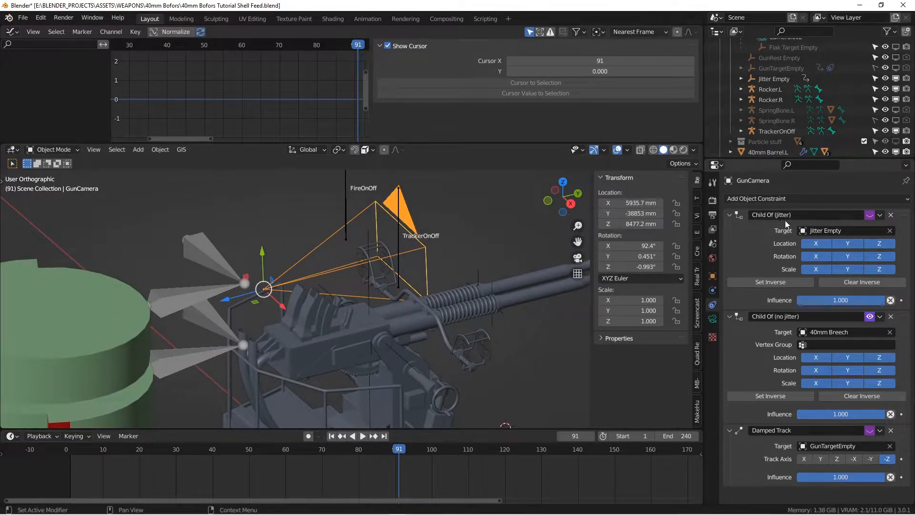
middle_click_drag(564, 247, 367, 302)
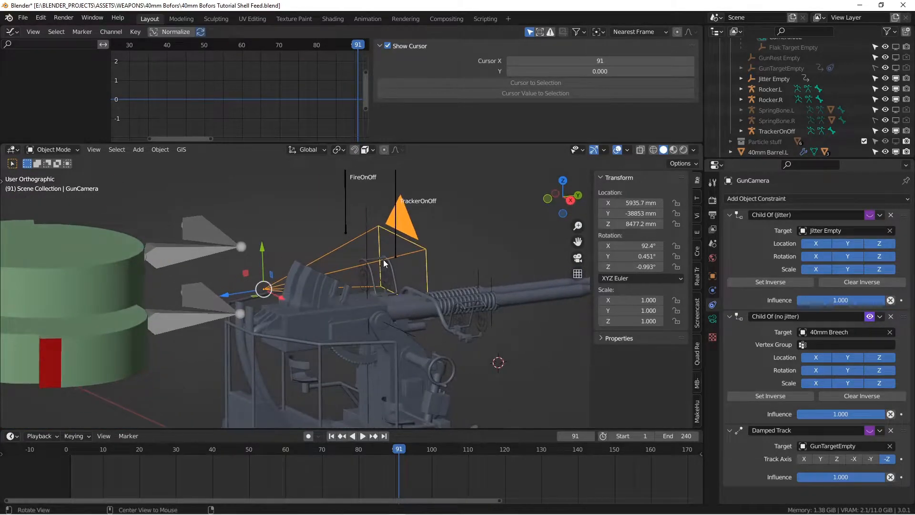
Select the Jitter Empty and the 40mm Breech in turn, comparing them with the targets of the GunCamera's Child Of constraints.
left_click(366, 217)
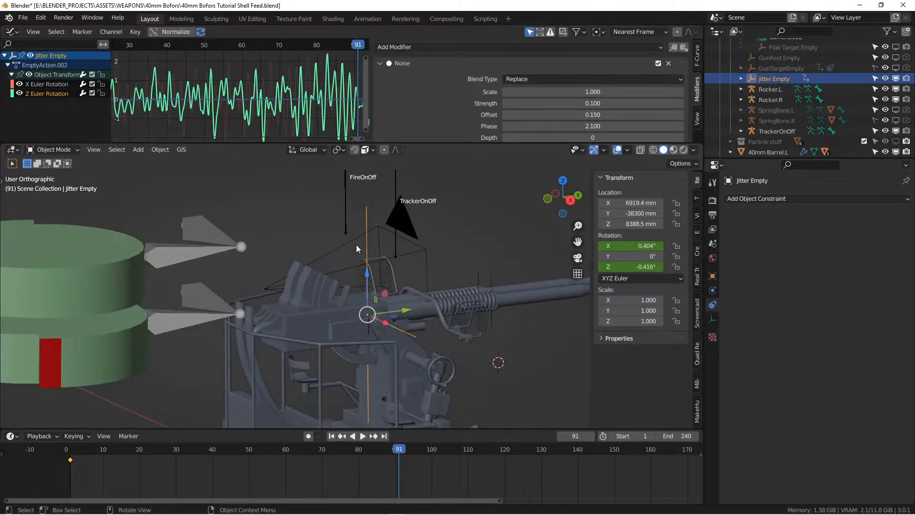
left_click(354, 245)
middle_click_drag(354, 245, 352, 254)
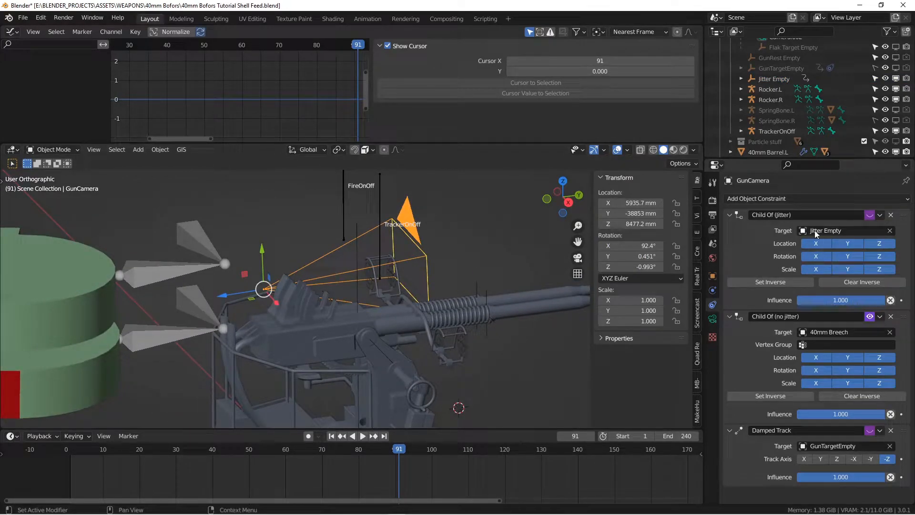
left_click(355, 259)
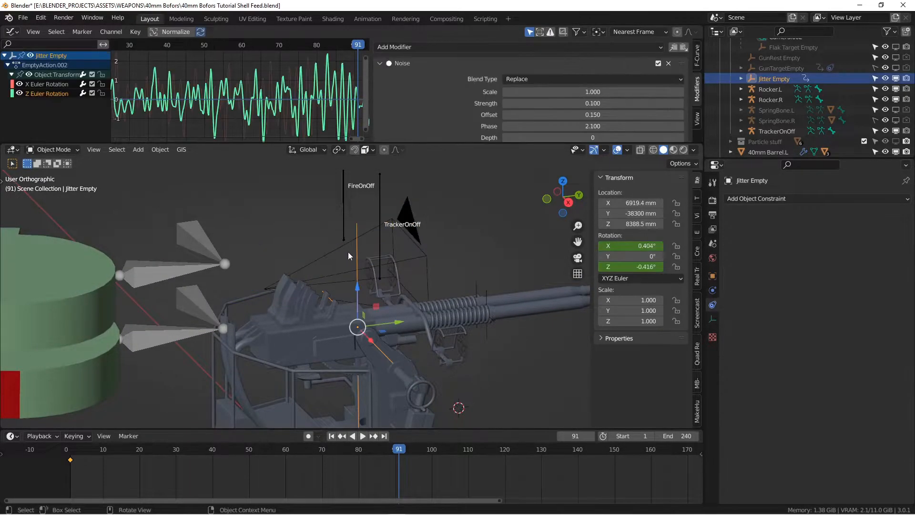
left_click(332, 258)
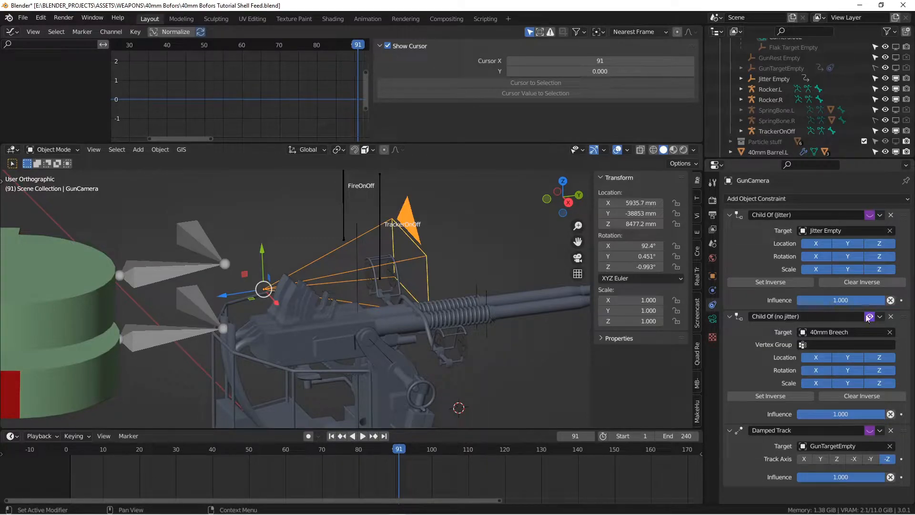
left_click(308, 331)
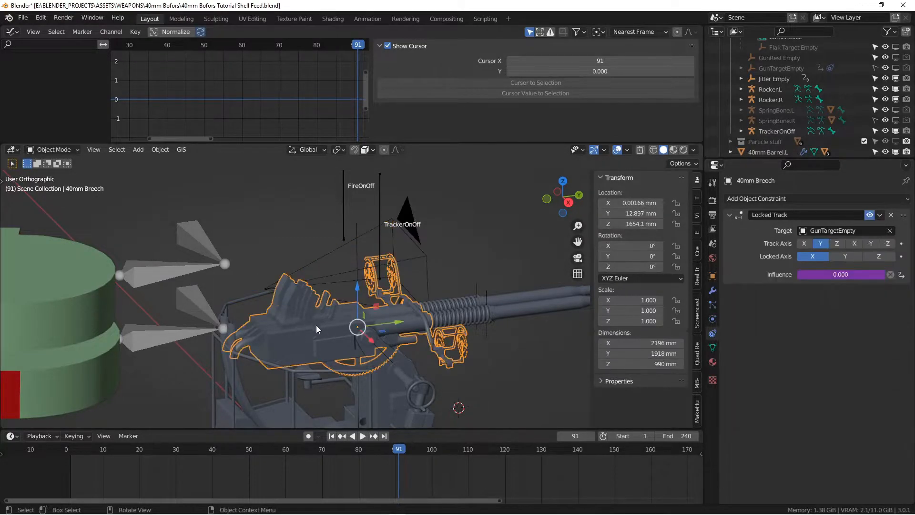
left_click(330, 244)
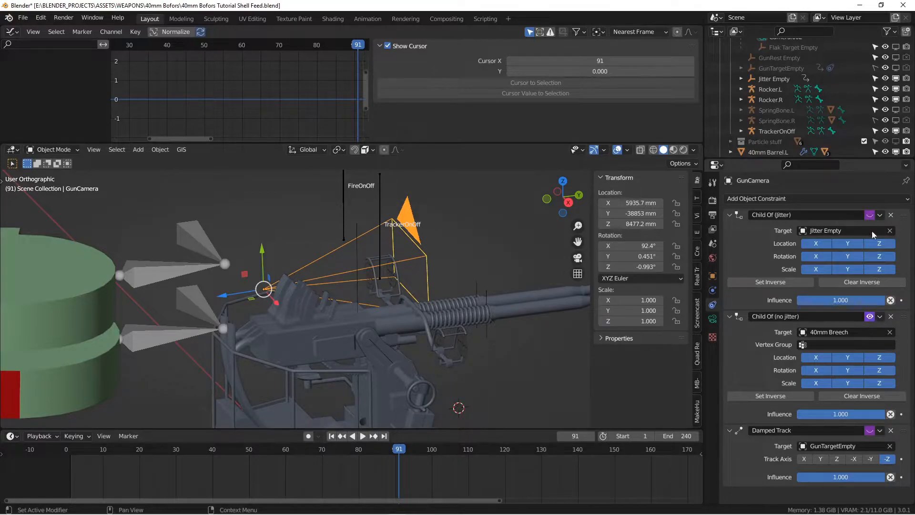
Play the animation from frame 1 to frame 13 to watch the GunCamera's Child Of constraints switch.
middle_click_drag(325, 312, 337, 233)
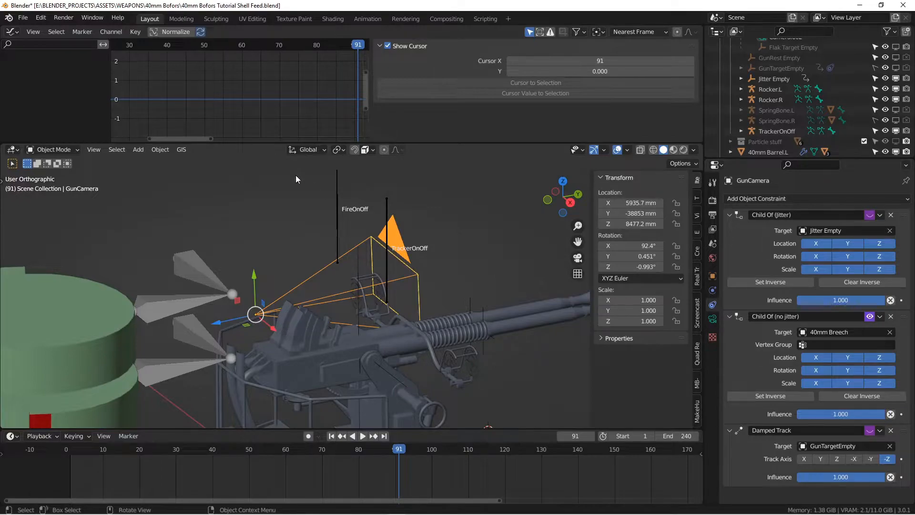
left_click(331, 435)
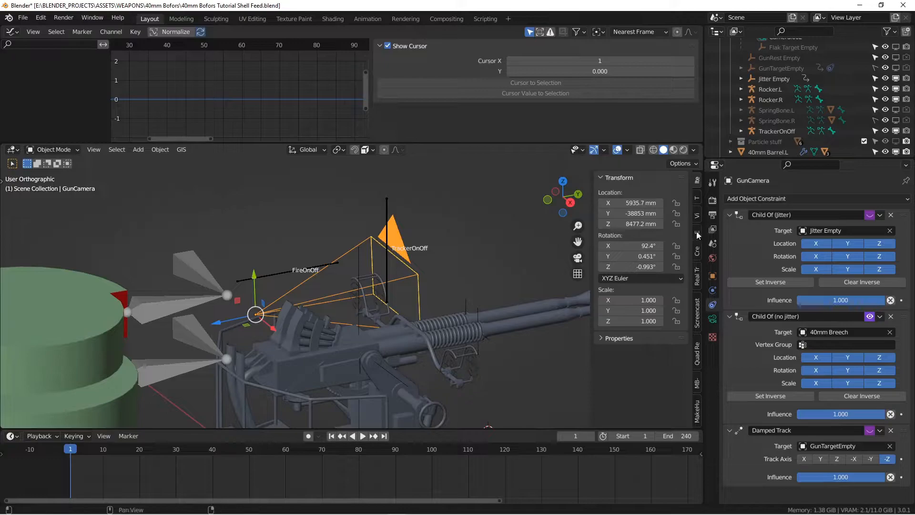
left_click(362, 436)
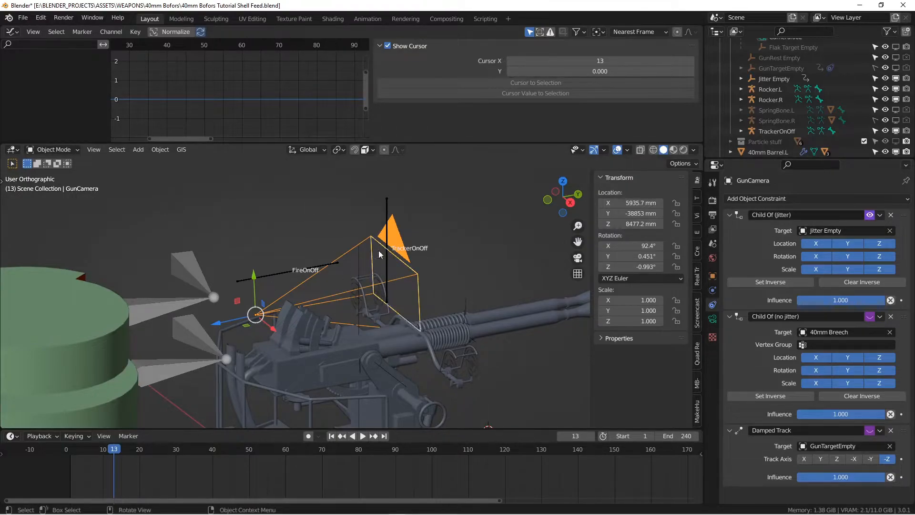
Change the Graph Editor to the Drivers editor and show the driver settings for the GunCamera's Enabled (Child Of (Jitter)) property.
left_click(12, 32)
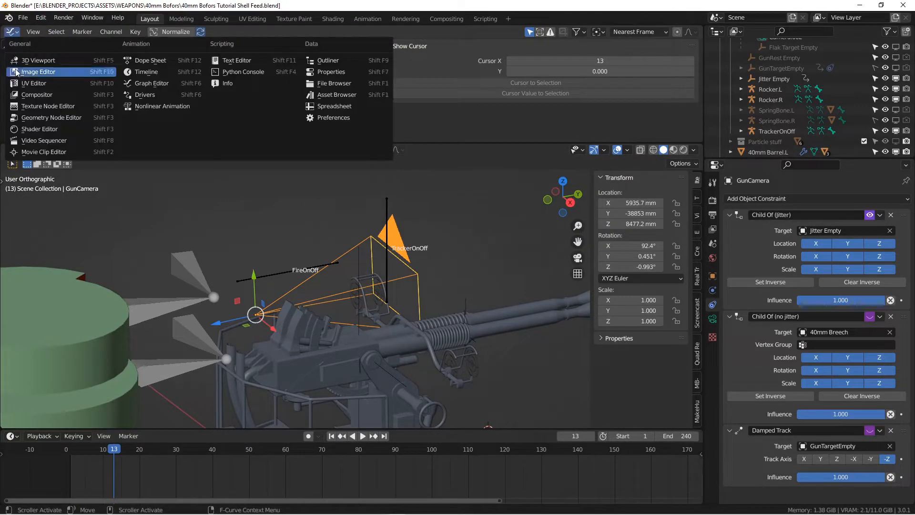
left_click(143, 94)
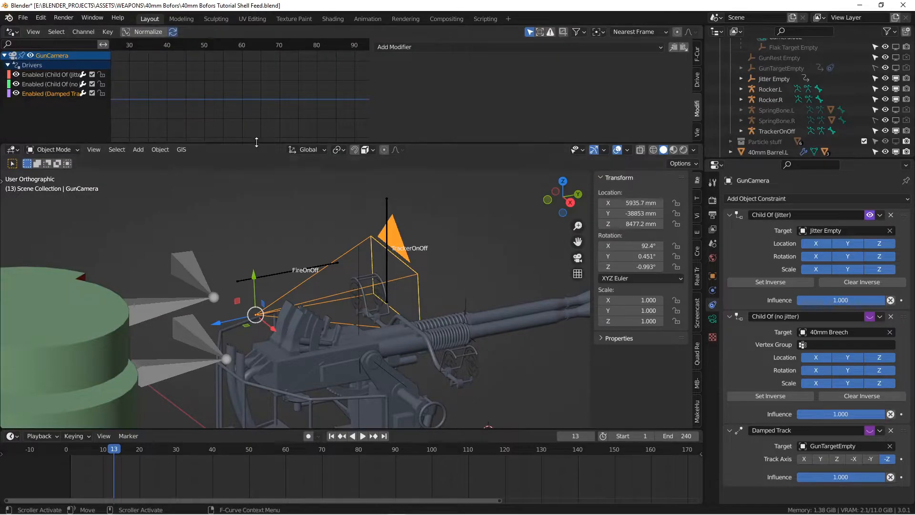
left_click_drag(257, 142, 257, 178)
left_click(52, 75)
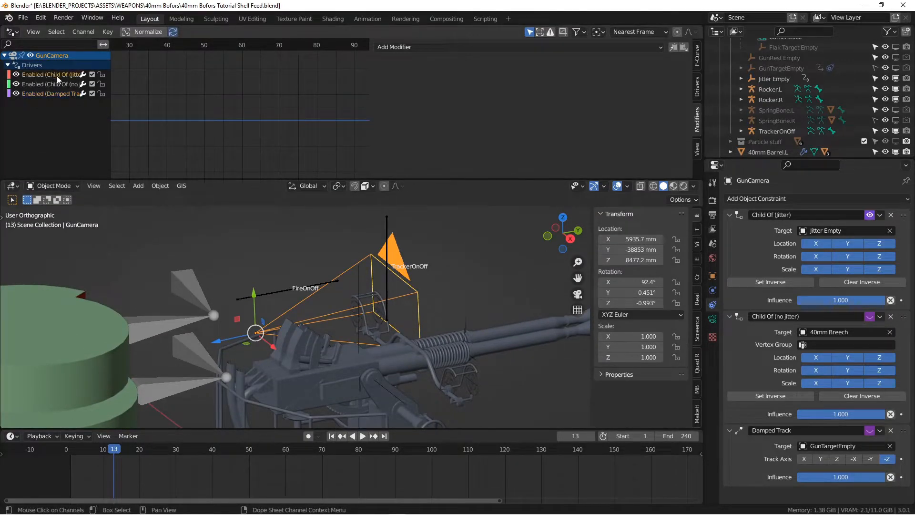
left_click(697, 87)
left_click_drag(373, 105, 181, 105)
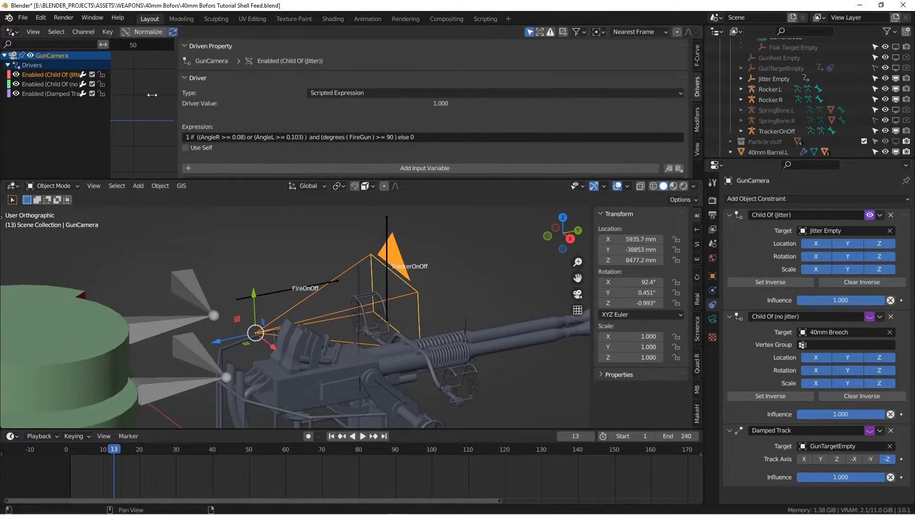
Examine the jitter driver's AngleR and FireGun variables and its scripted expression against the rocker and FireOnOff bones.
scroll(339, 108, "down", 5)
scroll(347, 101, "up", 1)
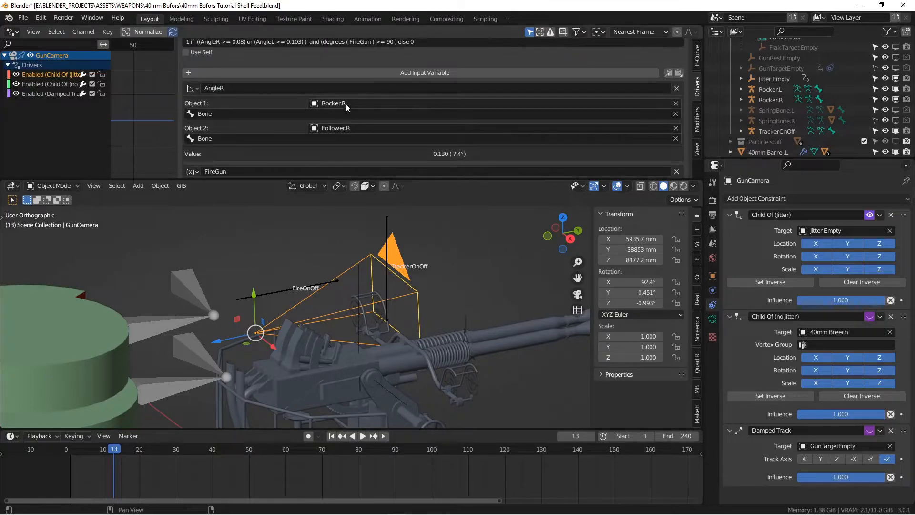
left_click_drag(263, 181, 262, 238)
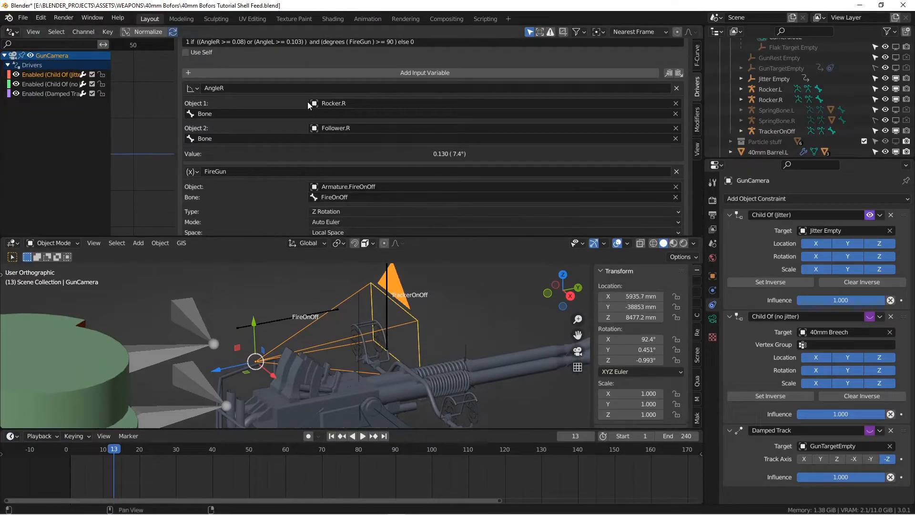
middle_click_drag(190, 353, 130, 334)
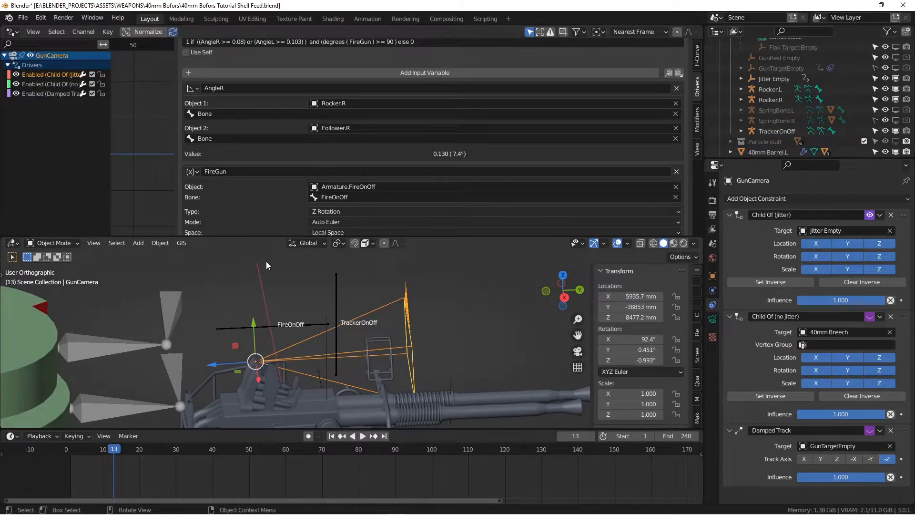
scroll(331, 179, "down", 2)
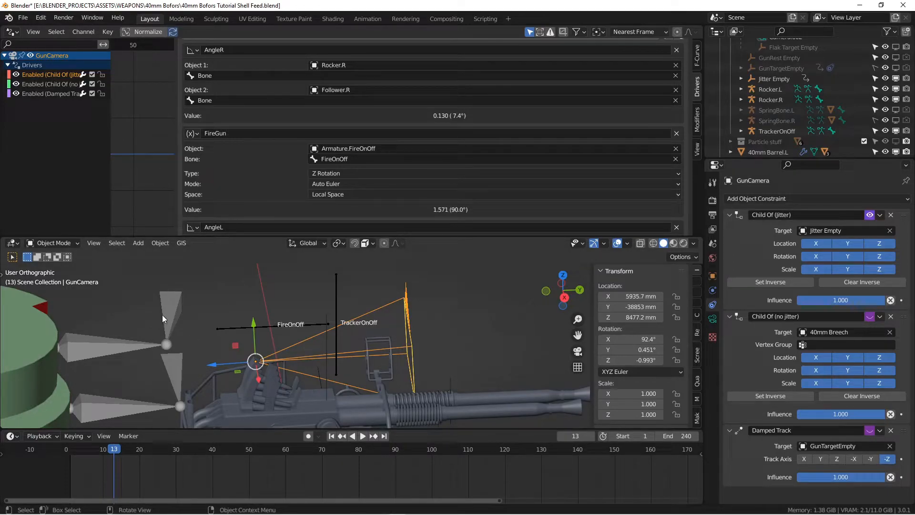
scroll(329, 173, "up", 7)
middle_click_drag(311, 360, 322, 359)
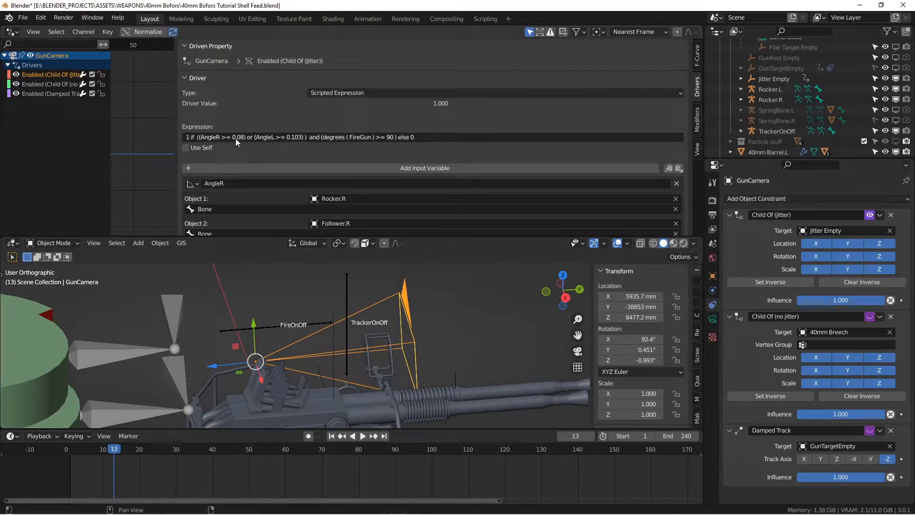
Rewind to frame 1 and advance to frame 3, comparing the rocker bones on the cam with the jitter driver's value.
middle_click_drag(190, 303, 249, 319)
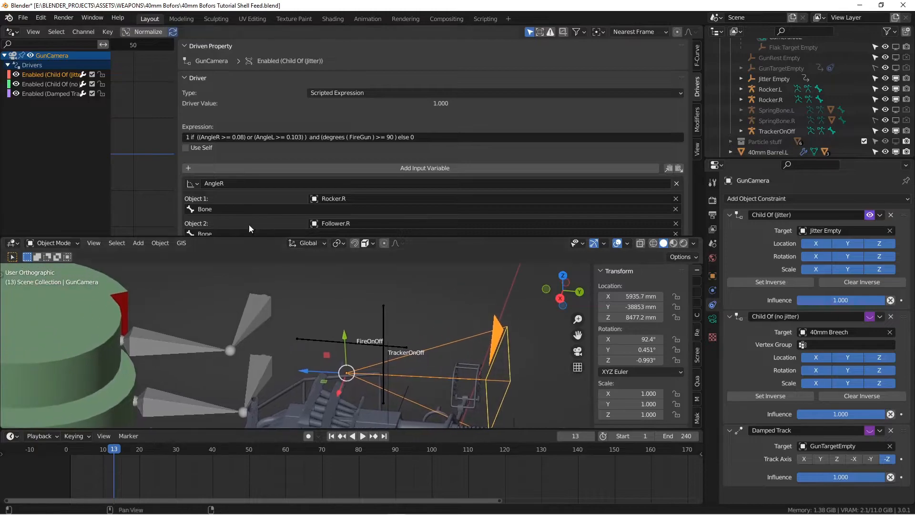
middle_click_drag(181, 305, 192, 324)
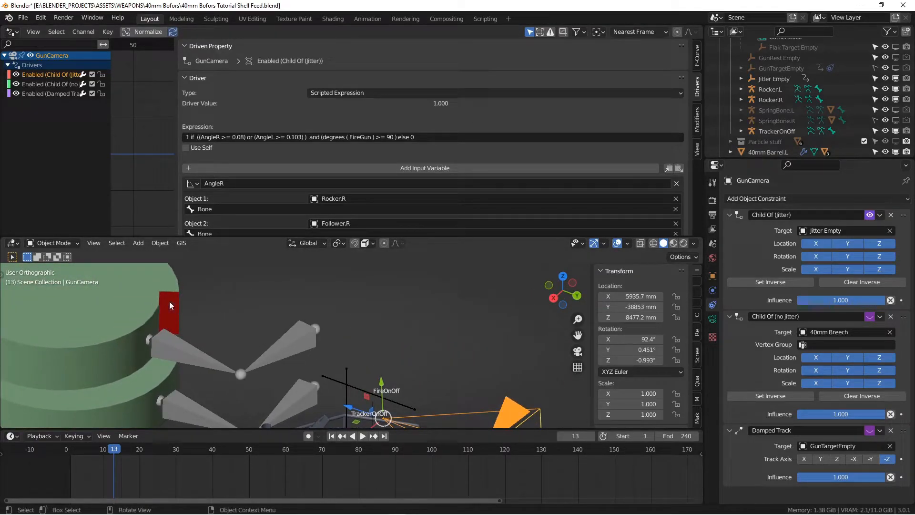
left_click(331, 435)
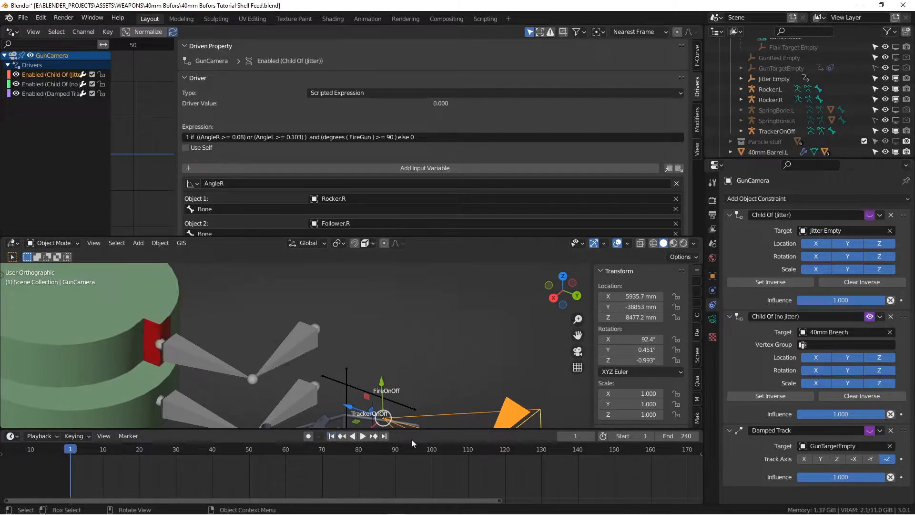
left_click(593, 436)
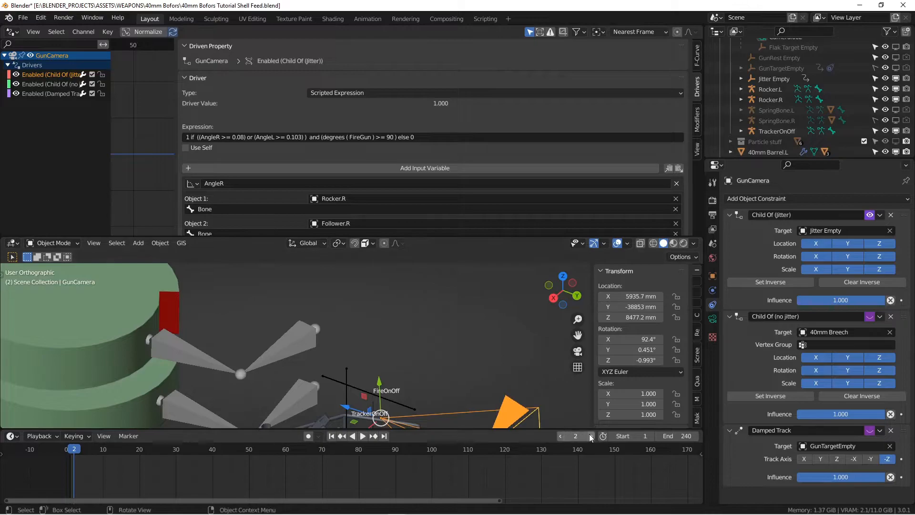
key("Right")
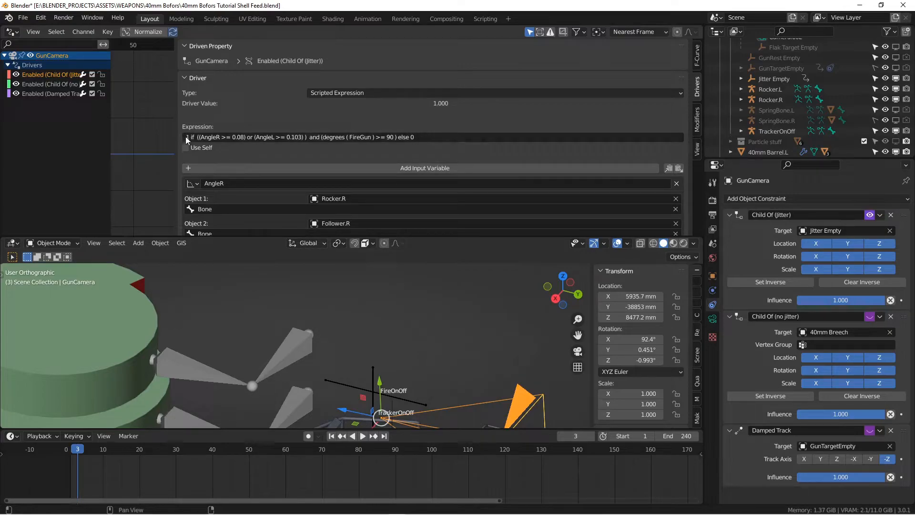
middle_click_drag(488, 367, 431, 363)
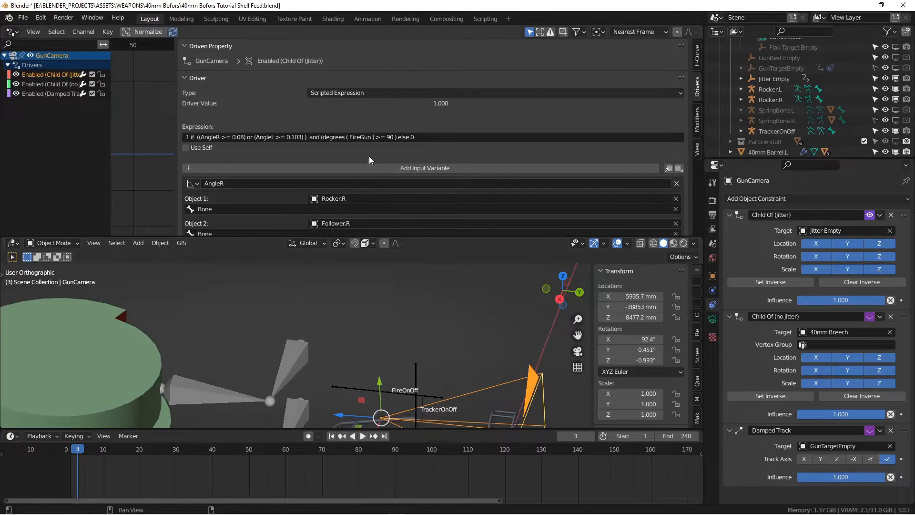
Examine the FireGun >= 90 condition in the jitter driver's expression, along with the rocker bones against the cam.
middle_click_drag(308, 350, 298, 312, "shift")
left_click(355, 137)
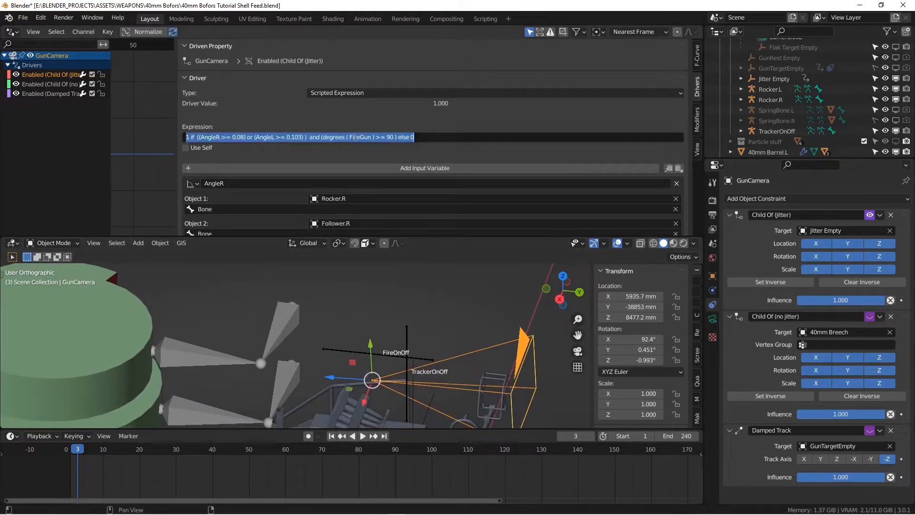
left_click_drag(349, 137, 397, 138)
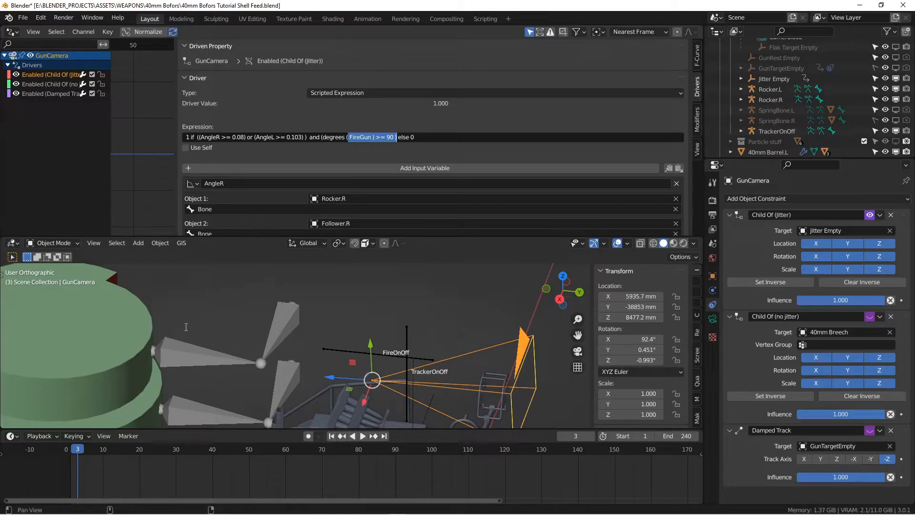
mouse_move(185, 327)
middle_mouse_down()
mouse_move(231, 322)
mouse_move(219, 314)
mouse_move(185, 327)
middle_mouse_up()
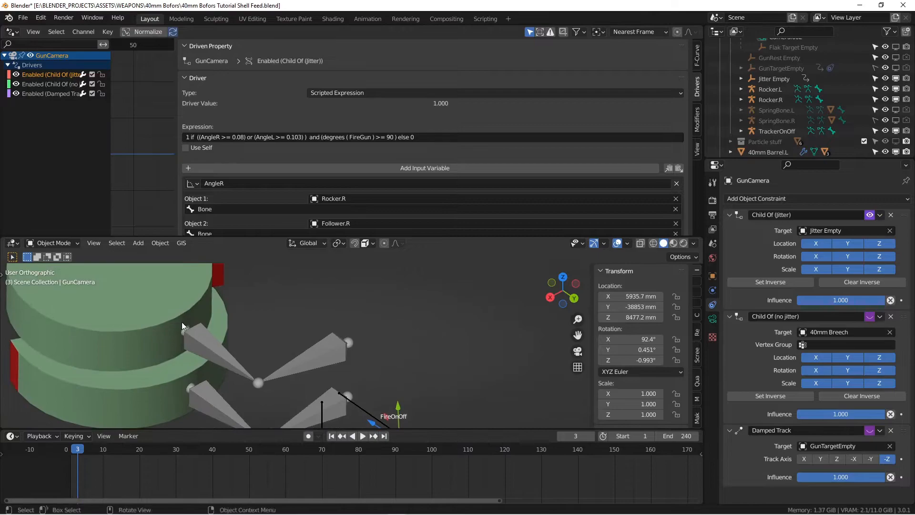
middle_click_drag(221, 300, 215, 341, "shift")
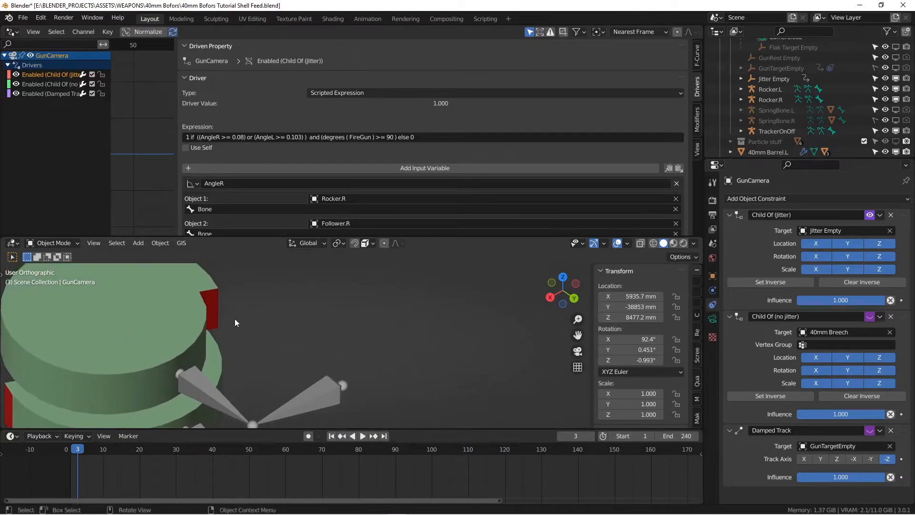
Return to frame 1 and step forward to frame 3, checking the jitter driver's AngleR variable as the cam turns.
left_click(332, 436)
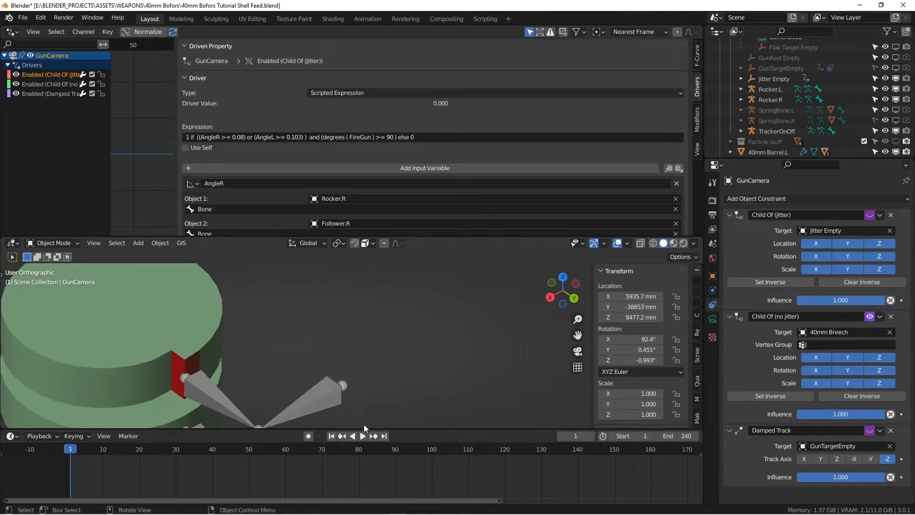
left_click(592, 437)
left_click(592, 436)
middle_click_drag(337, 358, 354, 253)
scroll(334, 197, "down", 2)
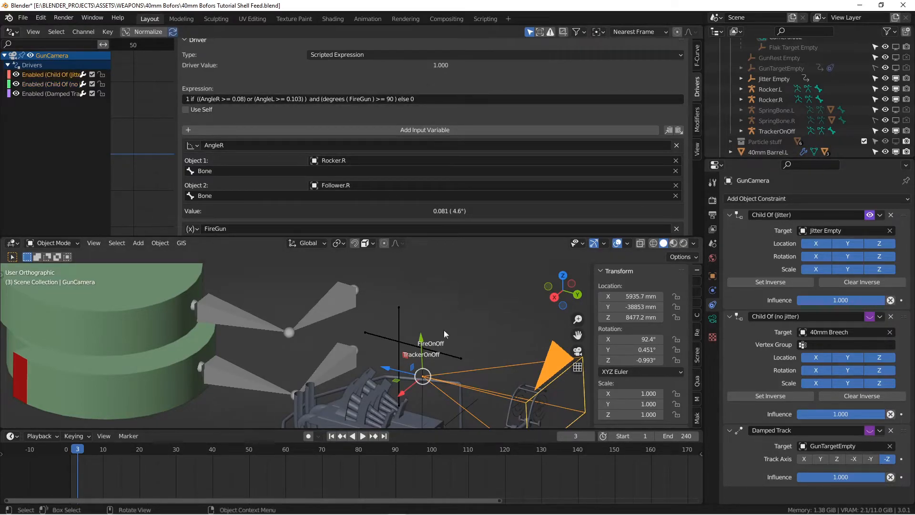
Inspect the GunCamera above the gun breech in relation to its Child Of and Damped Track constraints.
middle_click_drag(386, 371, 289, 311)
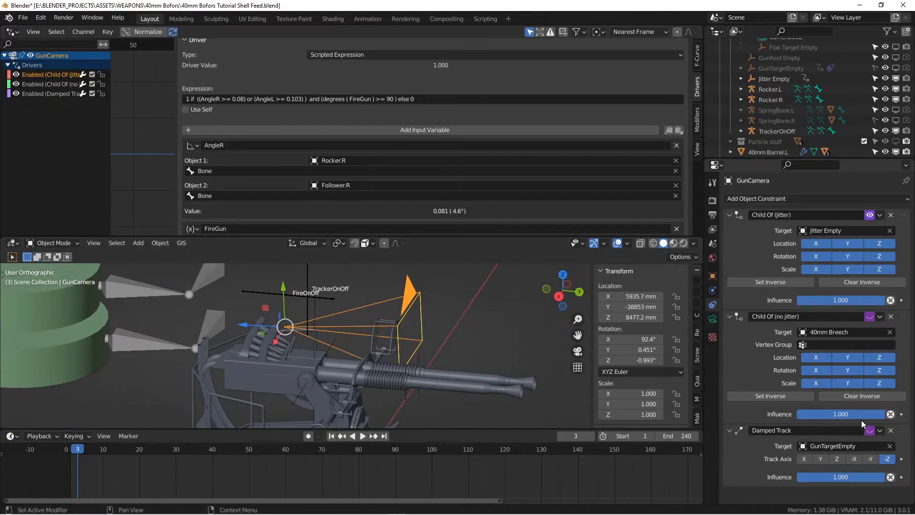
middle_click_drag(389, 344, 595, 324)
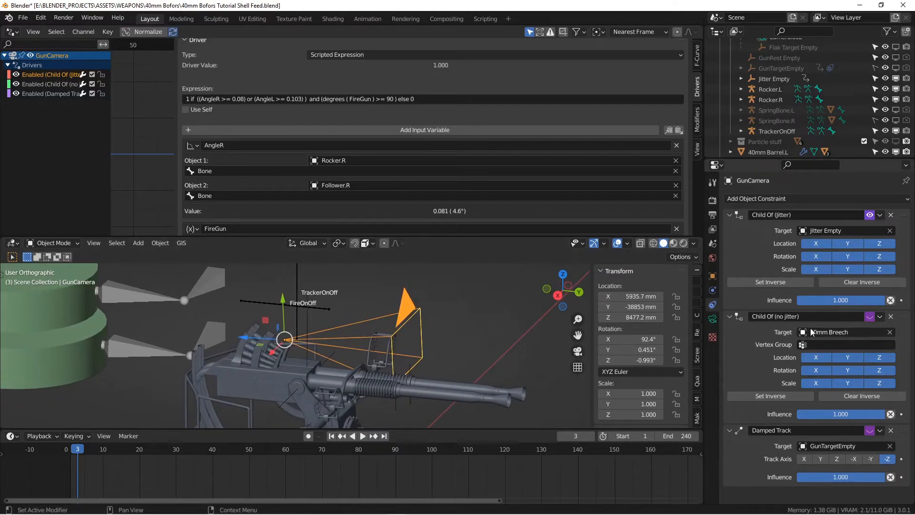
middle_click_drag(368, 329, 377, 311)
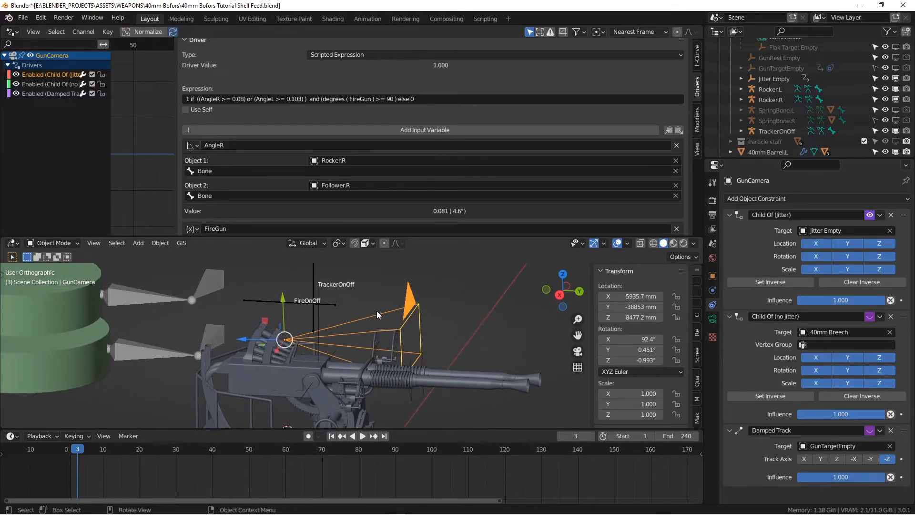